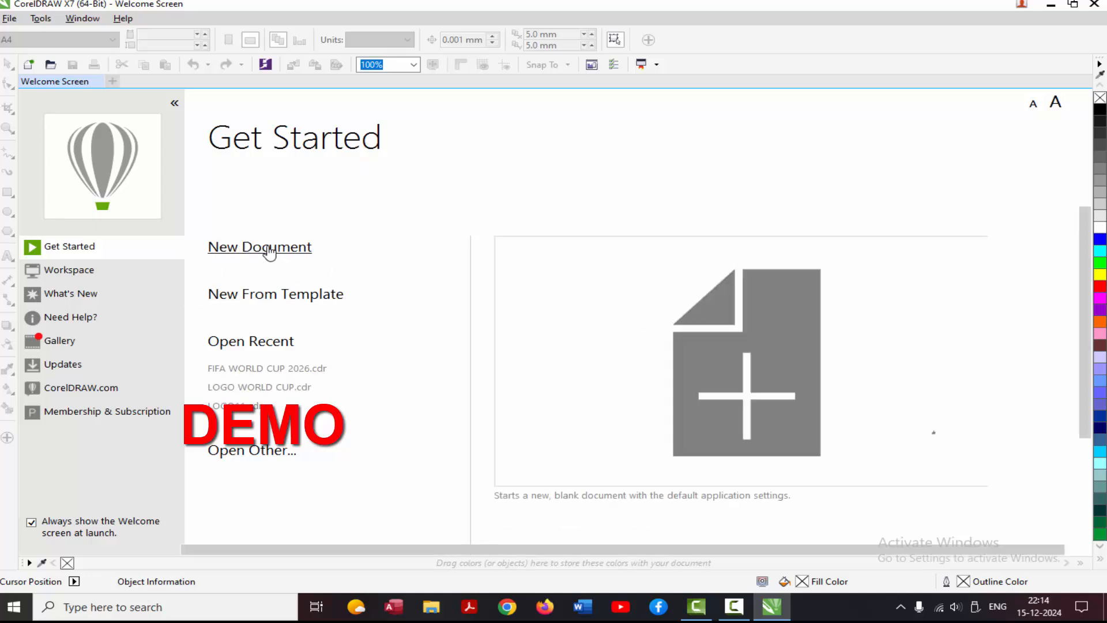
Create a new blank document and place a vertical guideline at about 109 mm and a horizontal guideline at about 221 mm.
{"action": "left_click", "coordinate": [269, 250]}
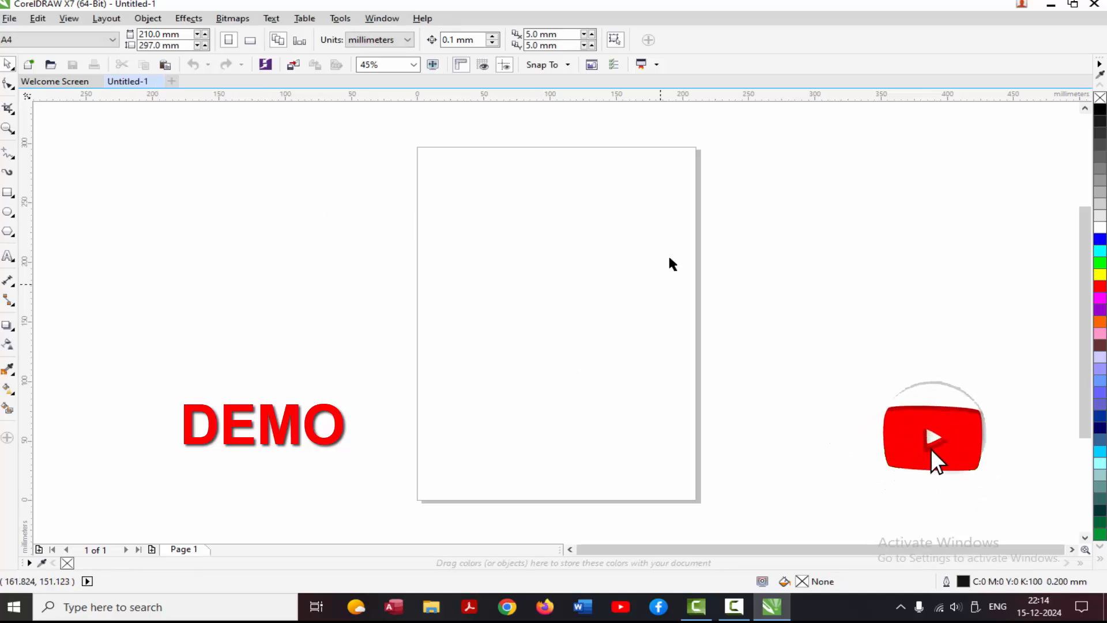
{"action": "left_click", "coordinate": [8, 129]}
{"action": "left_click", "coordinate": [566, 288]}
{"action": "left_click", "coordinate": [565, 287]}
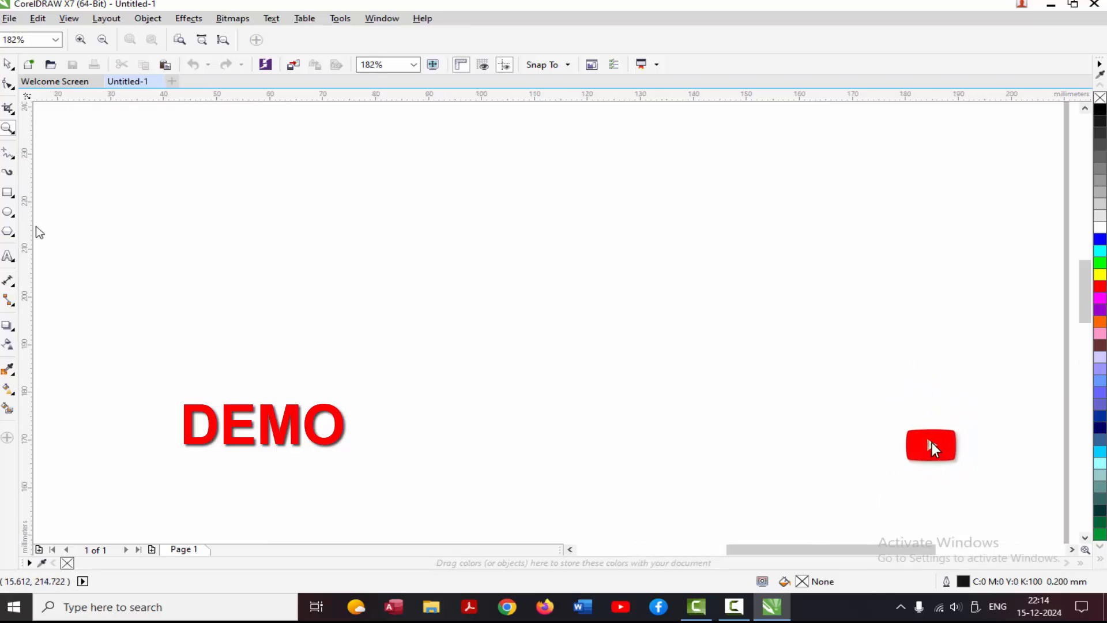
{"action": "left_click_drag", "start_coordinate": [38, 230], "coordinate": [532, 284]}
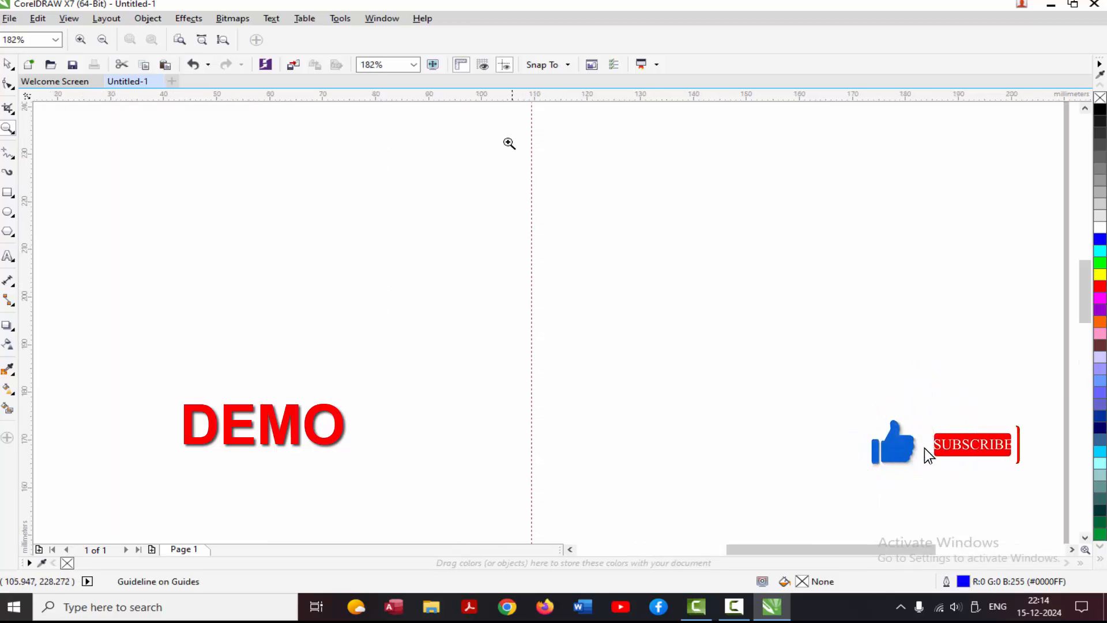
{"action": "left_click_drag", "start_coordinate": [494, 97], "coordinate": [519, 198]}
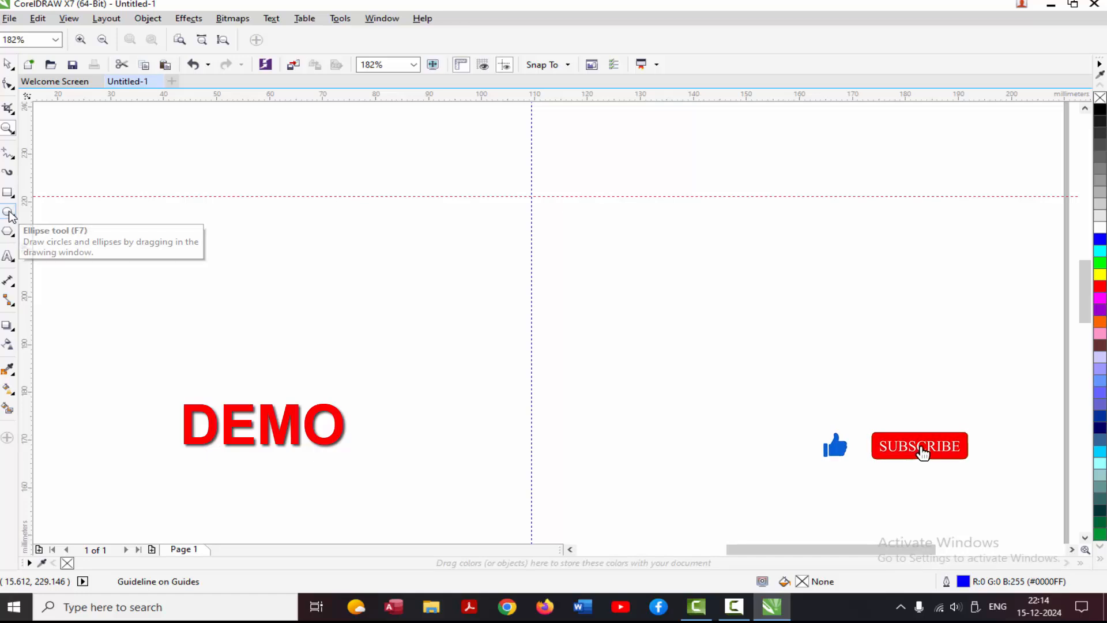
Draw a circle about 35 mm in diameter and centre it where the two guidelines cross.
{"action": "left_click", "coordinate": [9, 213]}
{"action": "left_click_drag", "start_coordinate": [451, 137], "coordinate": [636, 271]}
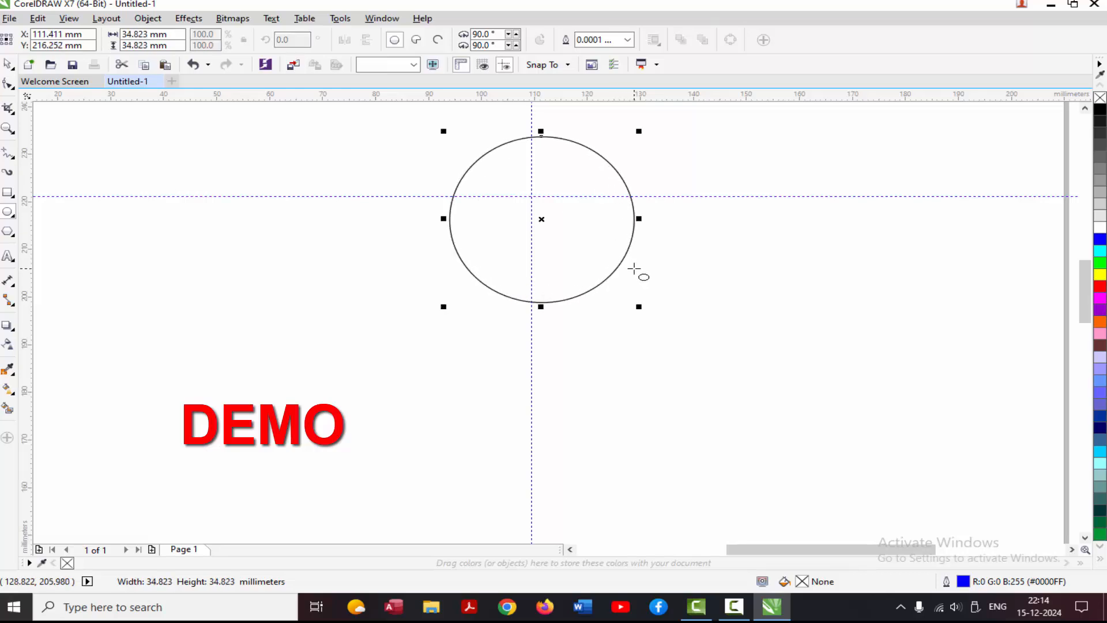
{"action": "left_click_drag", "start_coordinate": [543, 221], "coordinate": [531, 200]}
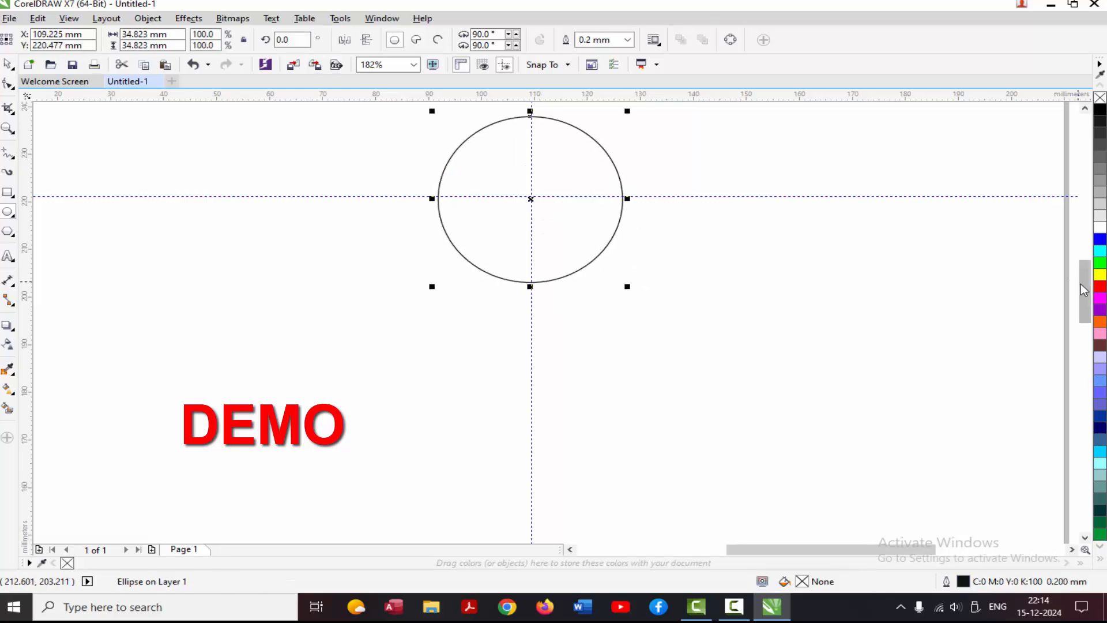
Draw three 2-Point lines across the circle: rising about 46 × 26 mm, falling 46 × 12 mm, and steep 19 × 37 mm from the first line's upper end.
{"action": "scroll", "coordinate": [1081, 285], "scroll_direction": "up", "scroll_amount": 4}
{"action": "scroll", "coordinate": [1076, 277], "scroll_direction": "down", "scroll_amount": 1}
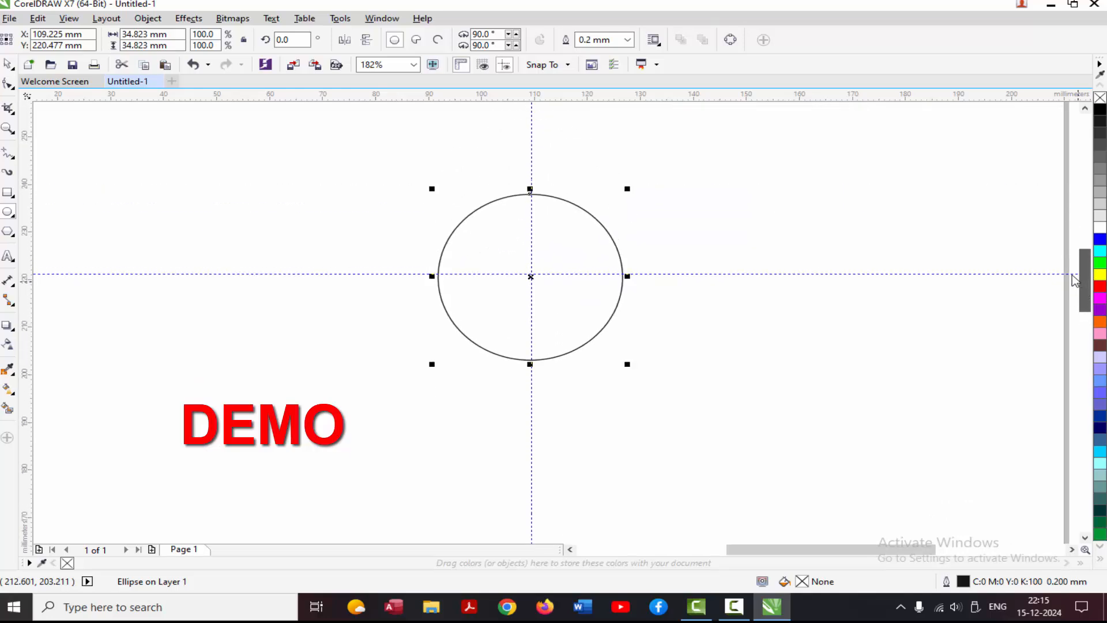
{"action": "left_click", "coordinate": [12, 161]}
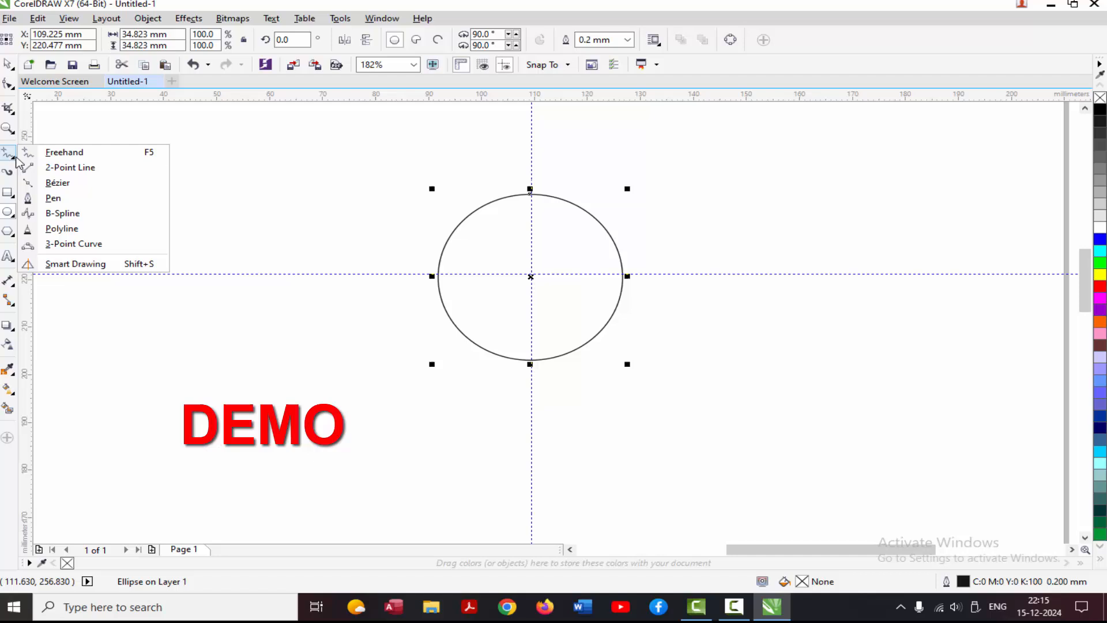
{"action": "left_click", "coordinate": [64, 169]}
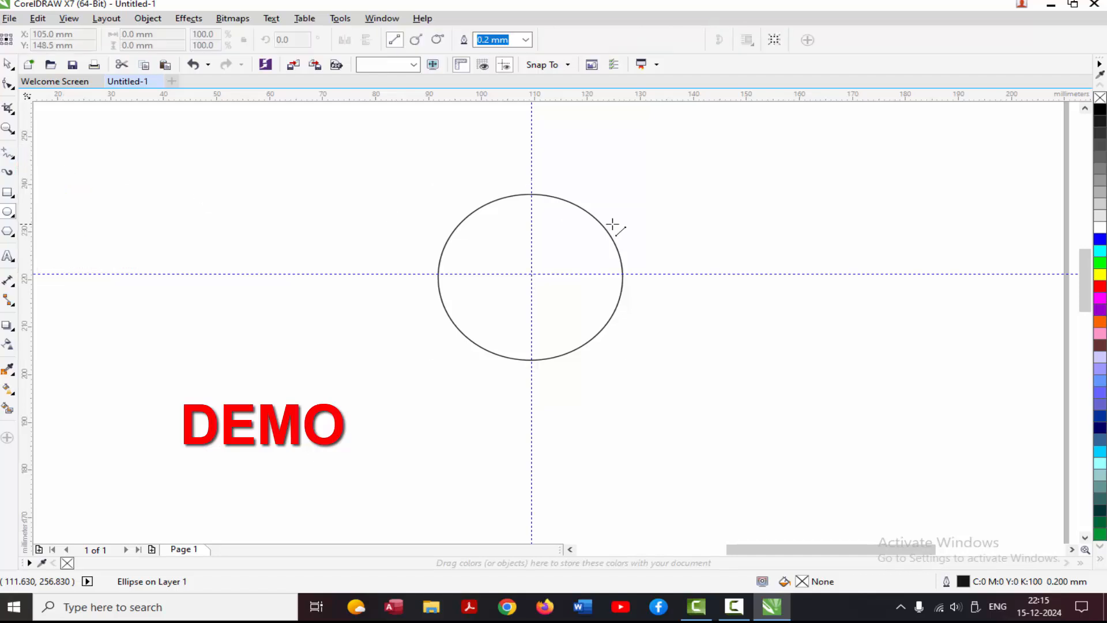
{"action": "left_click_drag", "start_coordinate": [605, 208], "coordinate": [362, 329]}
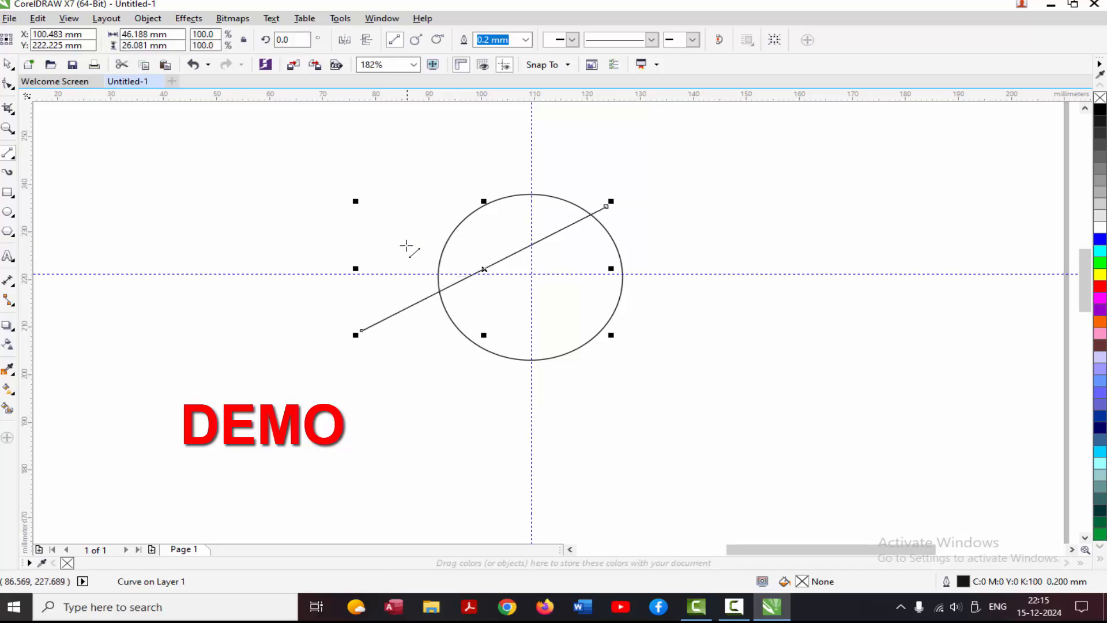
{"action": "left_click_drag", "start_coordinate": [401, 273], "coordinate": [645, 330]}
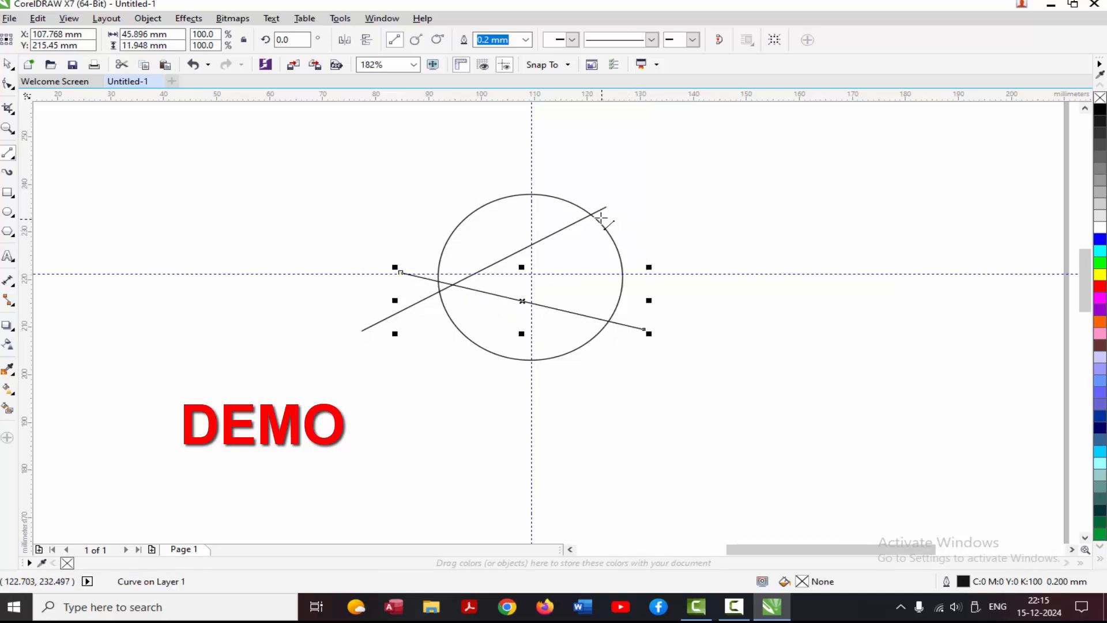
{"action": "left_click_drag", "start_coordinate": [607, 207], "coordinate": [509, 381]}
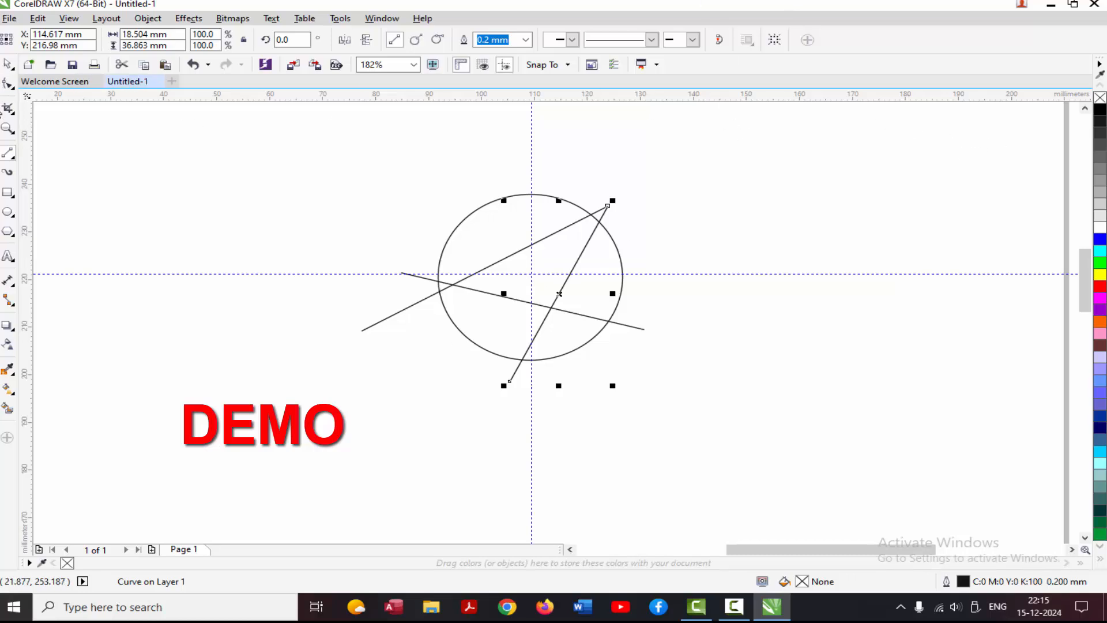
Convert the rising line to a curve and bend it into an S-shape crossing the circle's left and upper-right edges.
{"action": "left_click", "coordinate": [8, 85]}
{"action": "left_click_drag", "start_coordinate": [300, 144], "coordinate": [634, 344]}
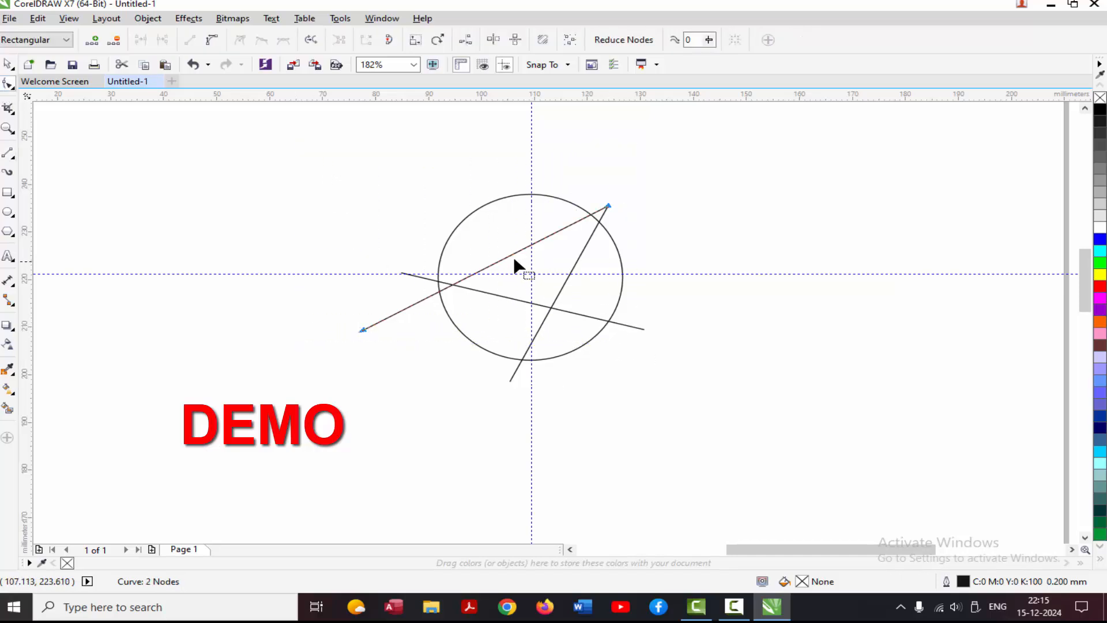
{"action": "left_click", "coordinate": [212, 41]}
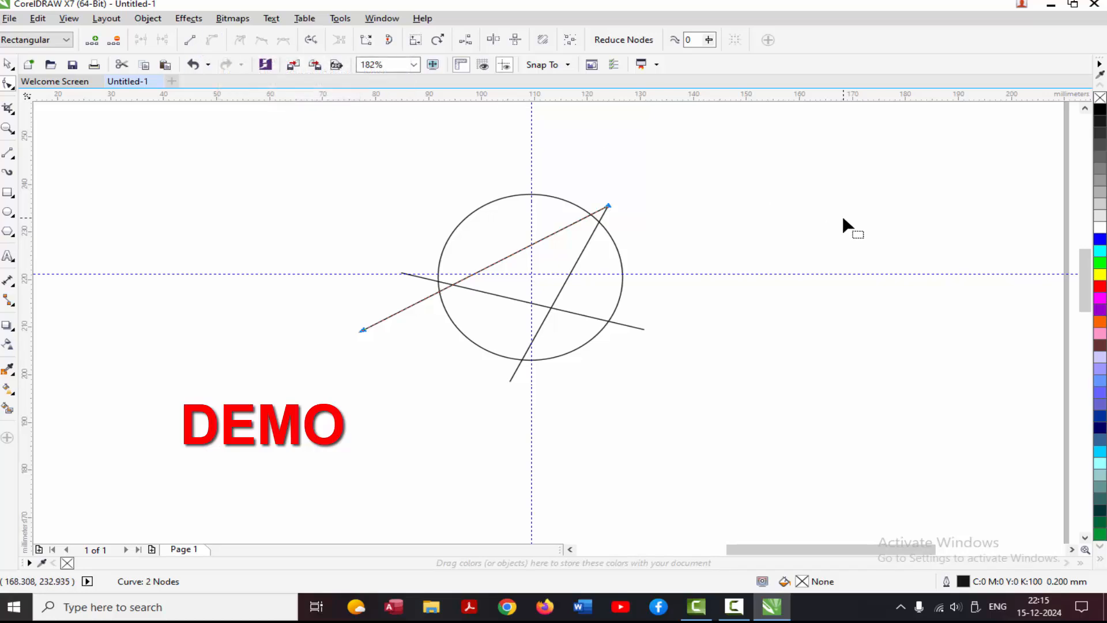
{"action": "left_click", "coordinate": [798, 211]}
{"action": "left_click_drag", "start_coordinate": [375, 345], "coordinate": [392, 353]}
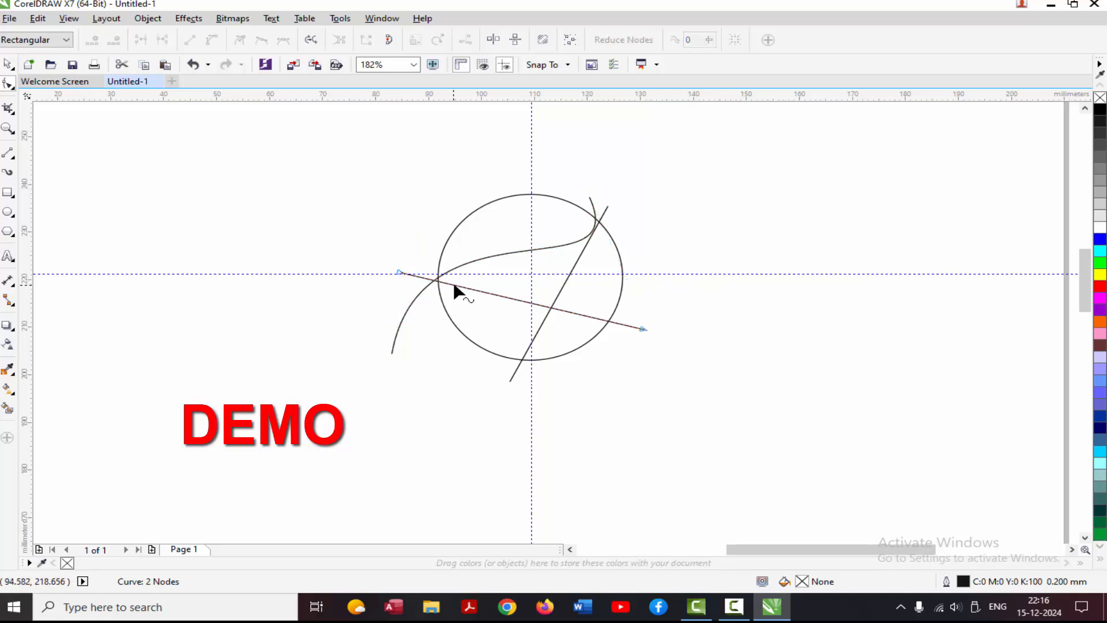
Convert the gently falling line to a curve and bend it upward near its left end and downward near its right end.
{"action": "left_click_drag", "start_coordinate": [373, 260], "coordinate": [670, 369]}
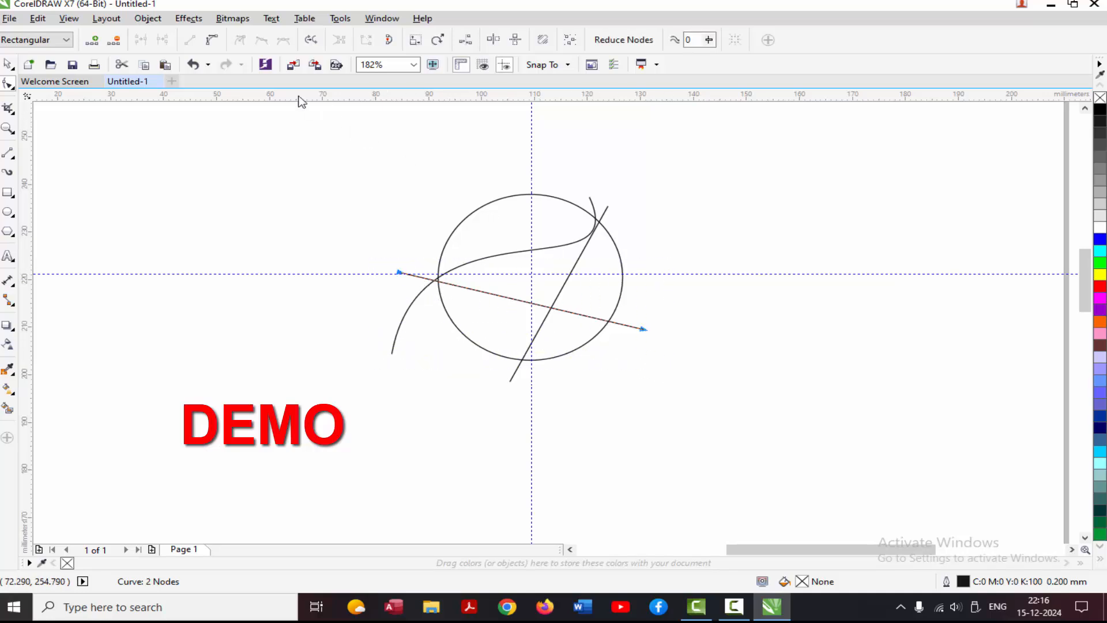
{"action": "left_click", "coordinate": [213, 42]}
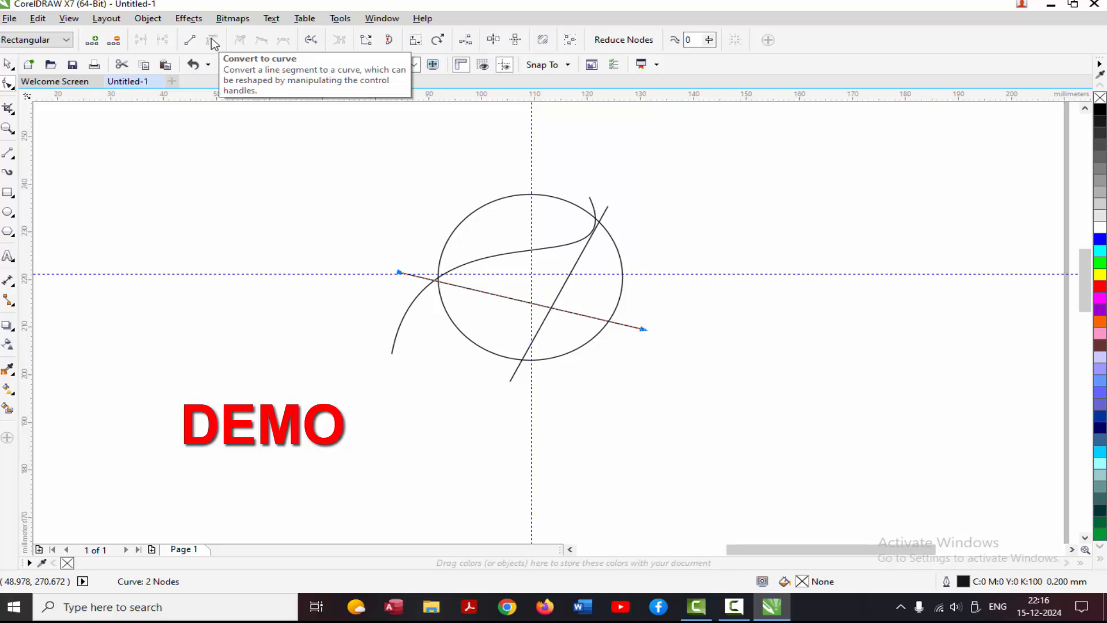
{"action": "left_click", "coordinate": [349, 234]}
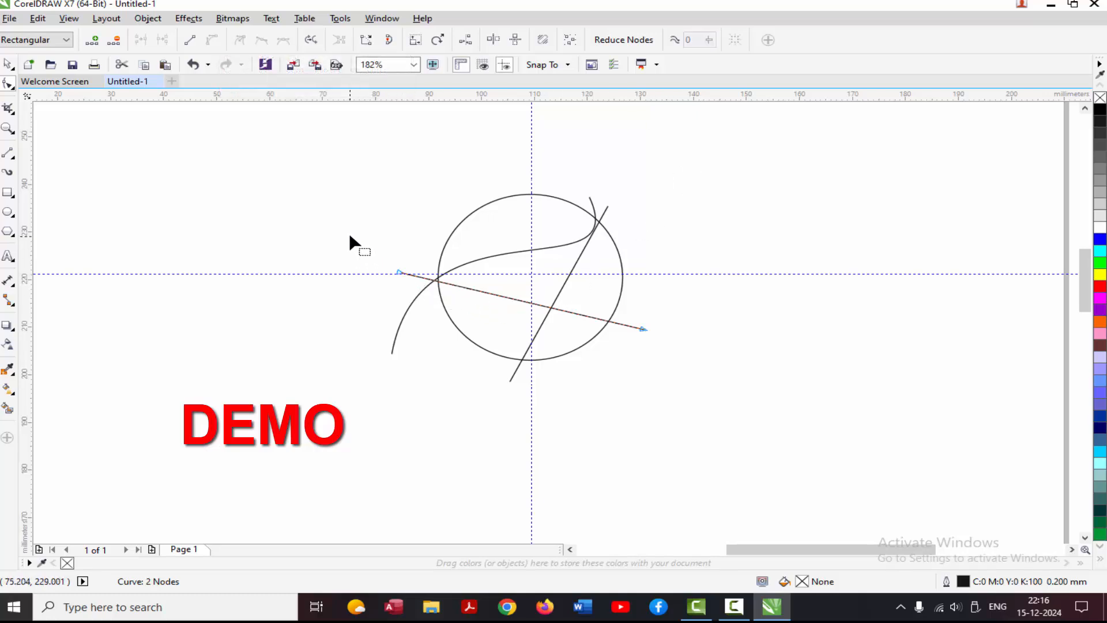
{"action": "left_click", "coordinate": [399, 275]}
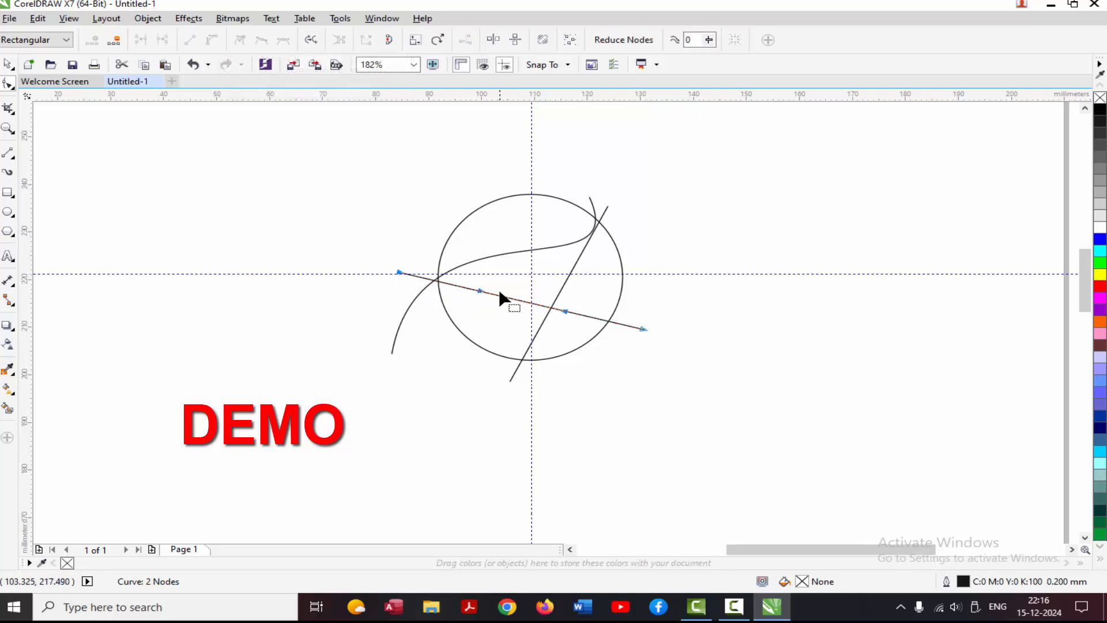
{"action": "left_click_drag", "start_coordinate": [482, 294], "coordinate": [538, 272]}
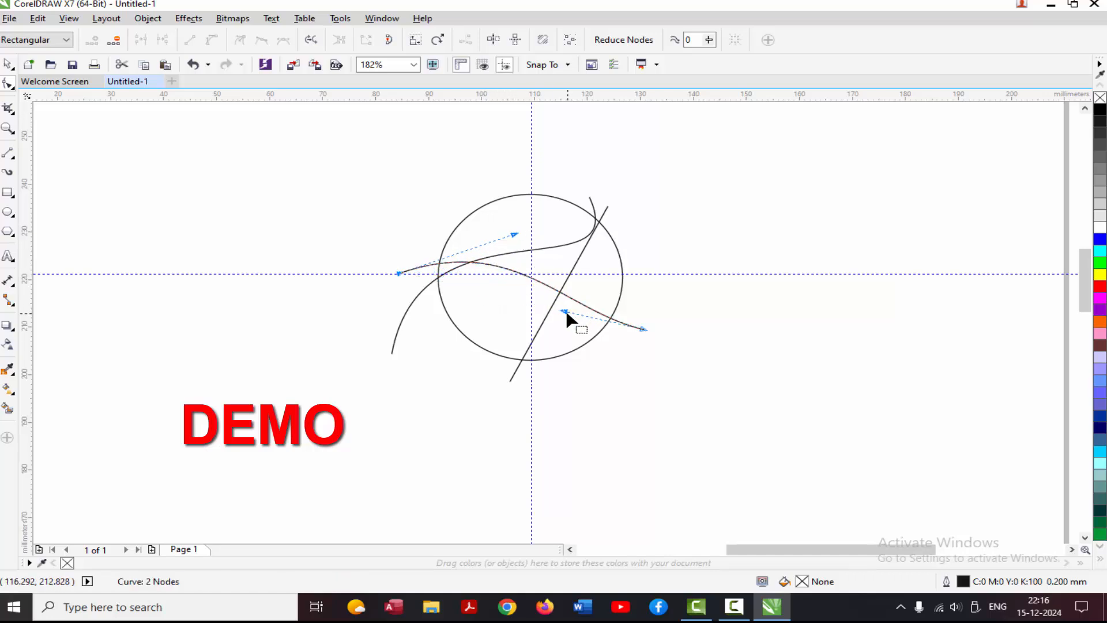
{"action": "left_click_drag", "start_coordinate": [564, 312], "coordinate": [550, 385]}
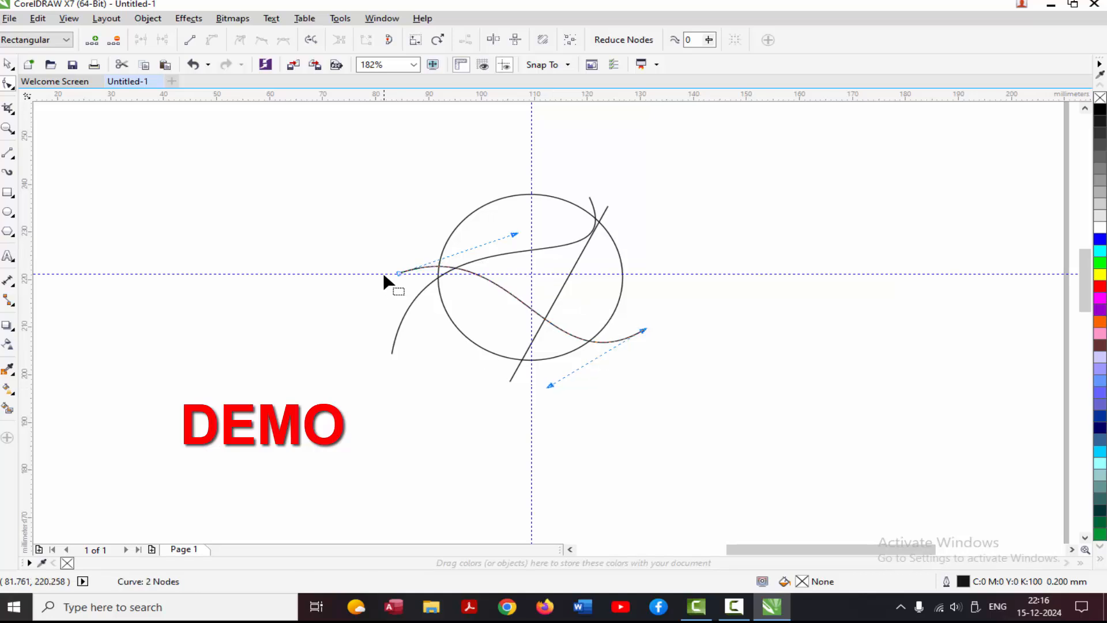
Refine the second curve by moving its left end onto the first curve at the circle's left edge and adjusting both control handles.
{"action": "left_click_drag", "start_coordinate": [396, 274], "coordinate": [399, 295]}
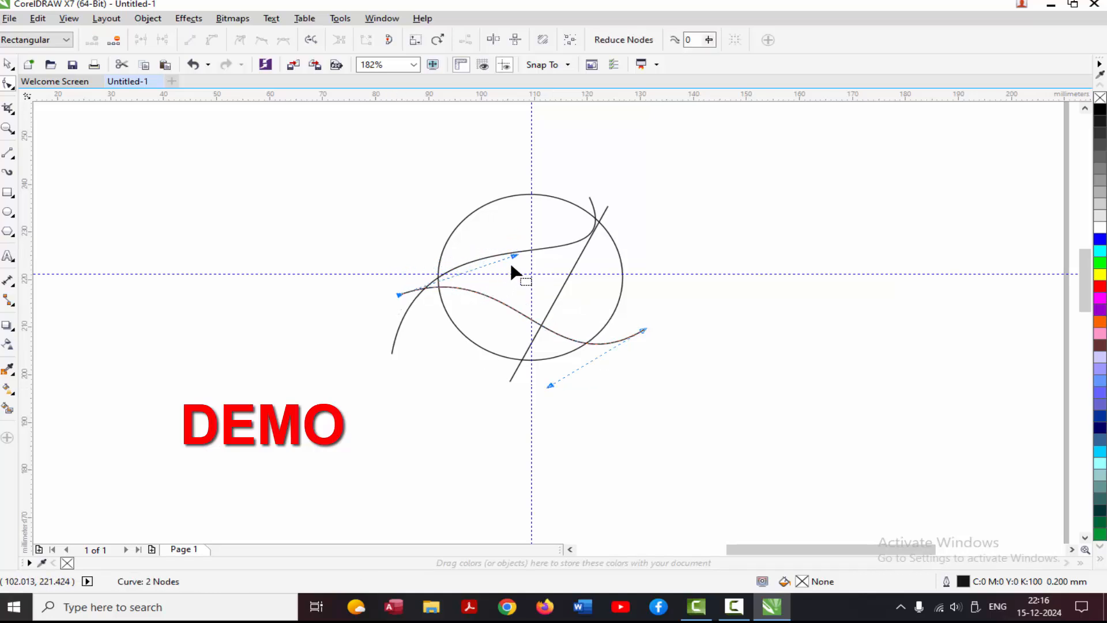
{"action": "left_click_drag", "start_coordinate": [515, 257], "coordinate": [520, 191]}
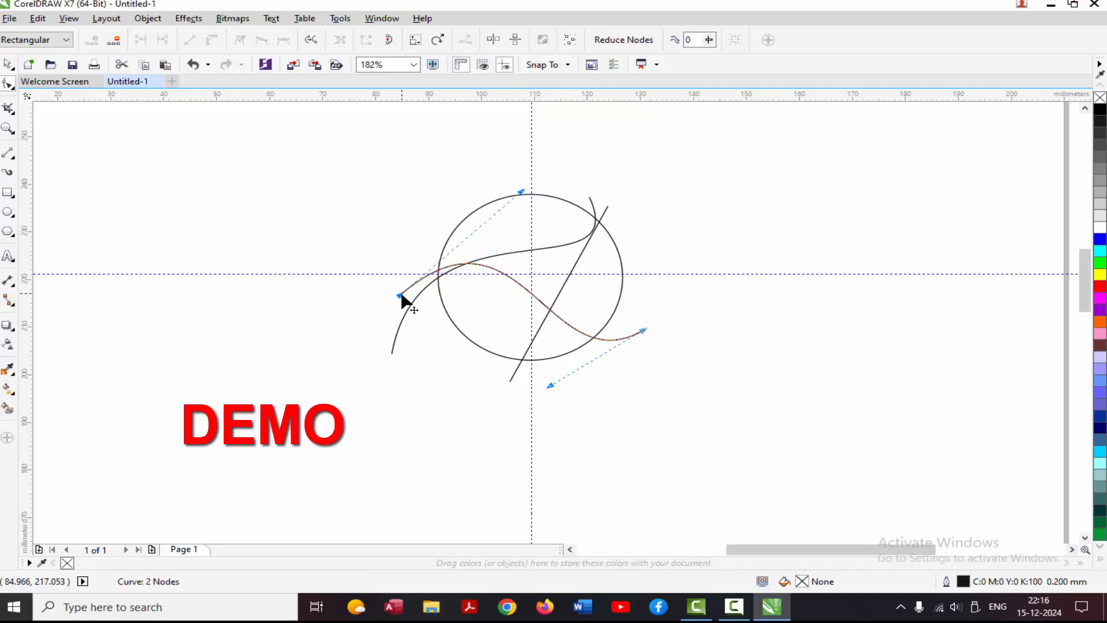
{"action": "left_click_drag", "start_coordinate": [401, 296], "coordinate": [411, 302]}
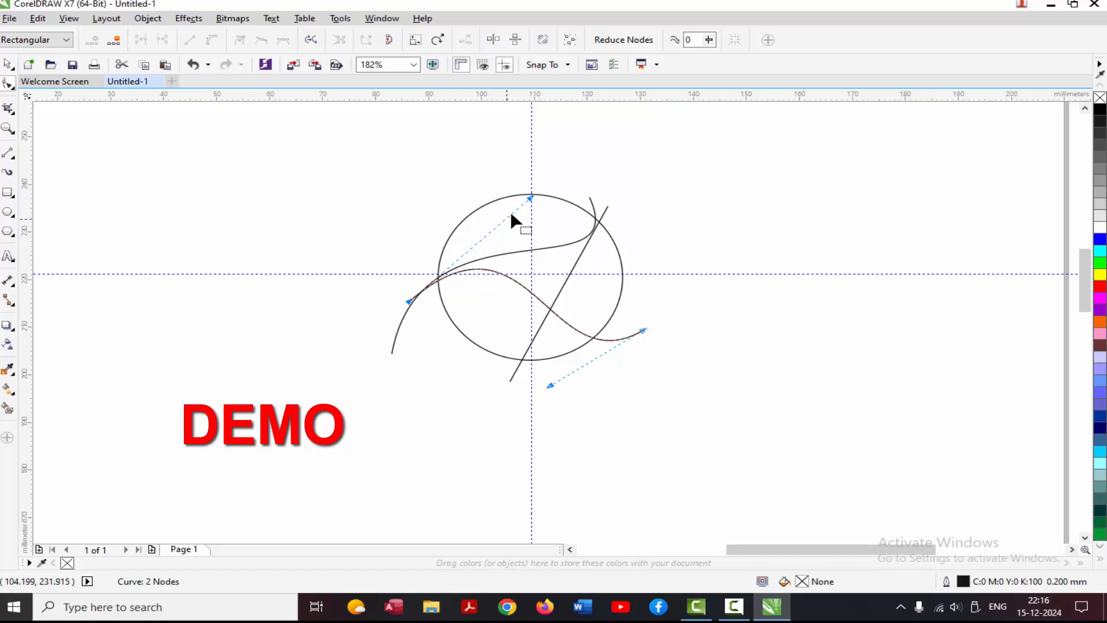
{"action": "left_click_drag", "start_coordinate": [531, 198], "coordinate": [526, 186]}
{"action": "left_click_drag", "start_coordinate": [549, 385], "coordinate": [523, 399]}
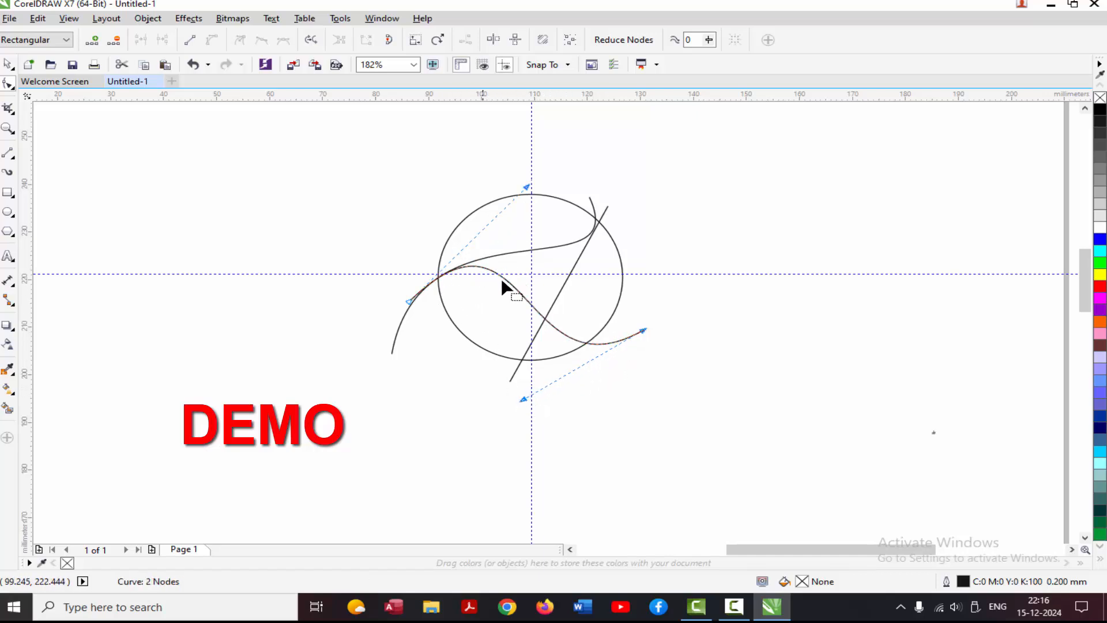
Select both nodes of the steep third line and convert the line to a curve.
{"action": "left_click", "coordinate": [572, 270]}
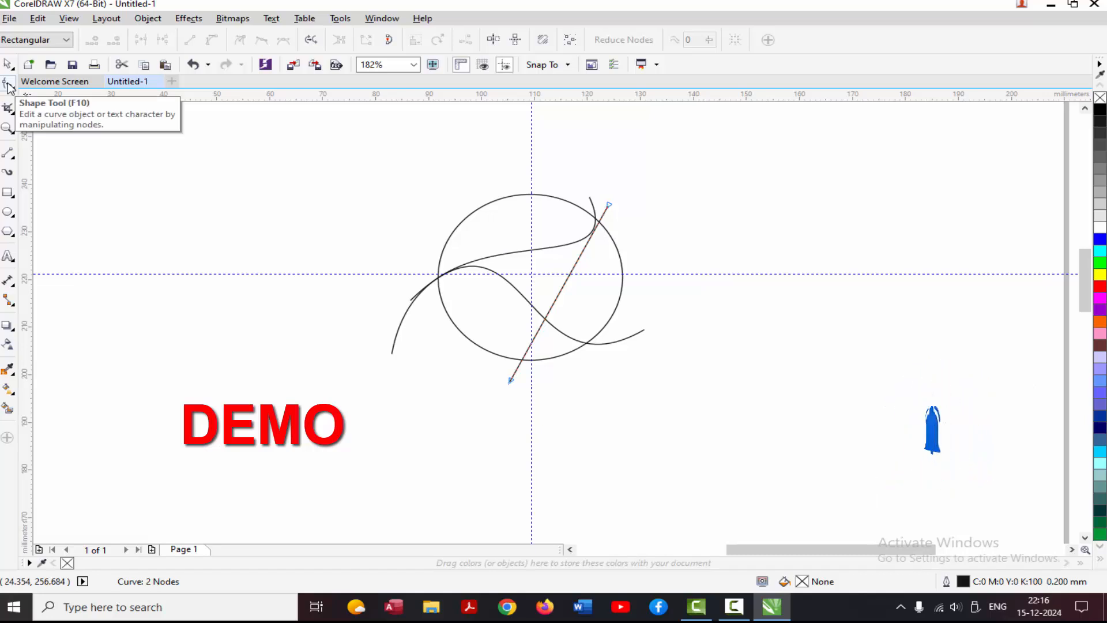
{"action": "left_click_drag", "start_coordinate": [615, 174], "coordinate": [501, 410]}
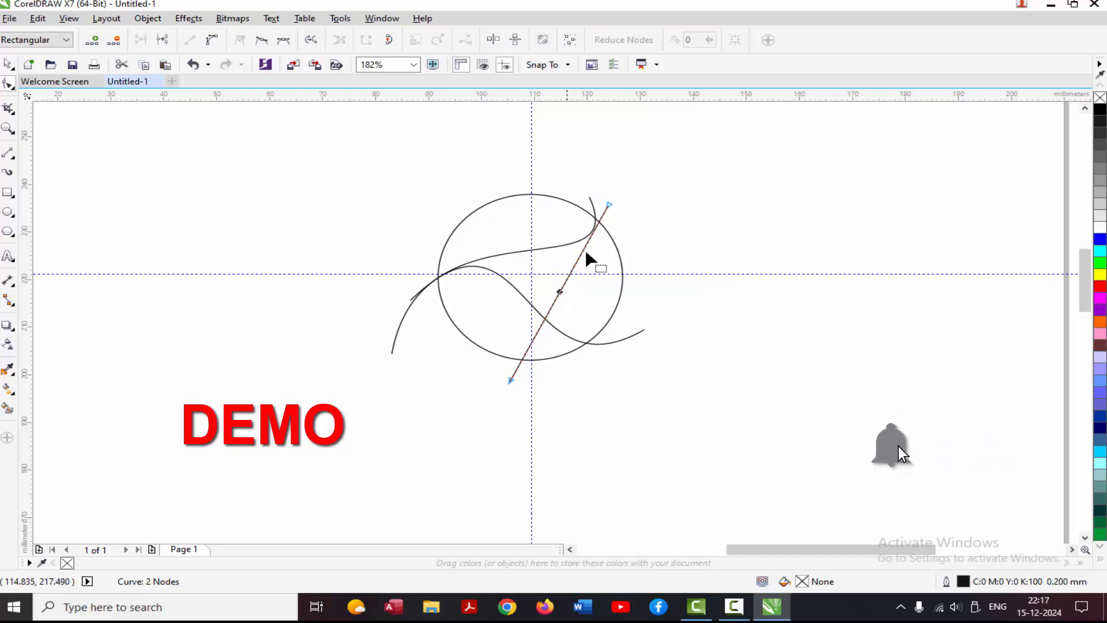
{"action": "left_click_drag", "start_coordinate": [632, 178], "coordinate": [496, 400]}
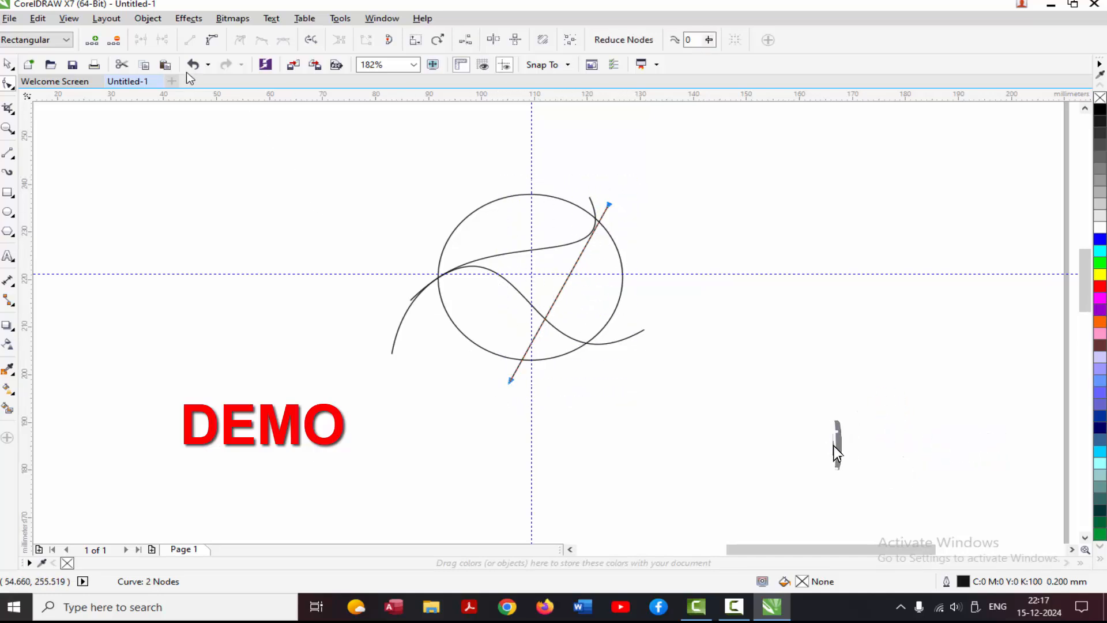
{"action": "left_click", "coordinate": [212, 42]}
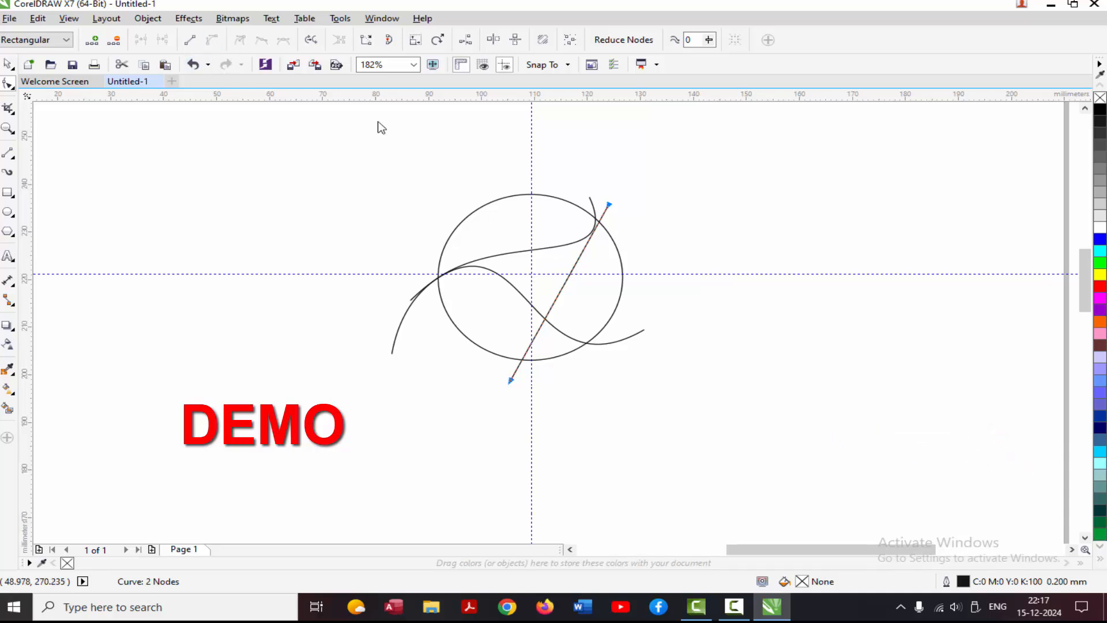
{"action": "left_click", "coordinate": [702, 183]}
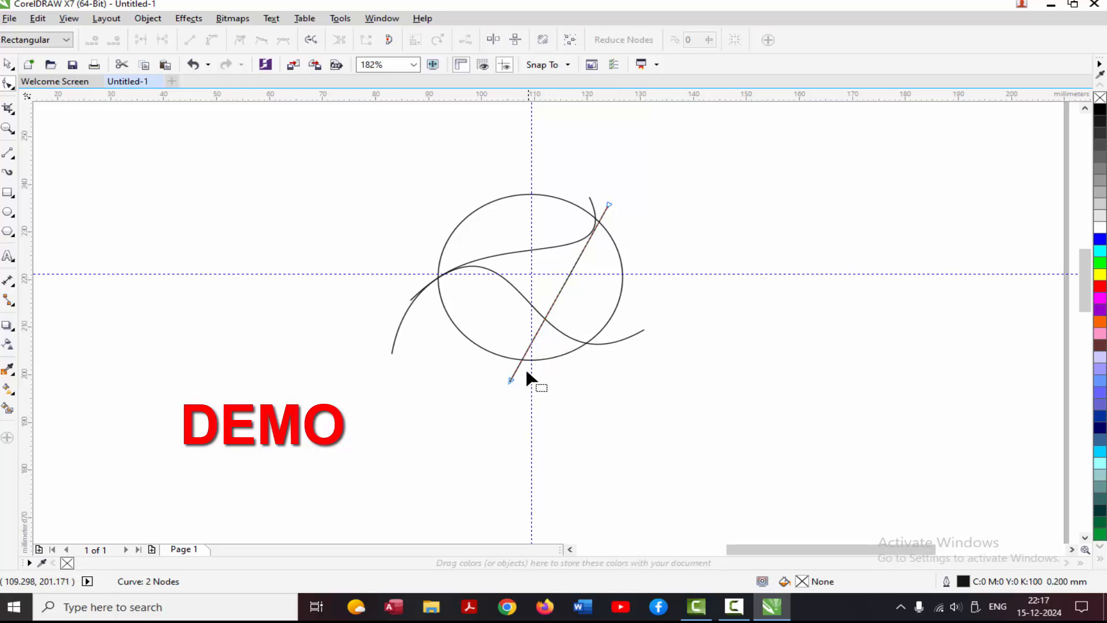
Reshape the third curve into an S joining the first curve at the circle's upper right and the second curve at its lower right.
{"action": "left_click_drag", "start_coordinate": [521, 361], "coordinate": [597, 382]}
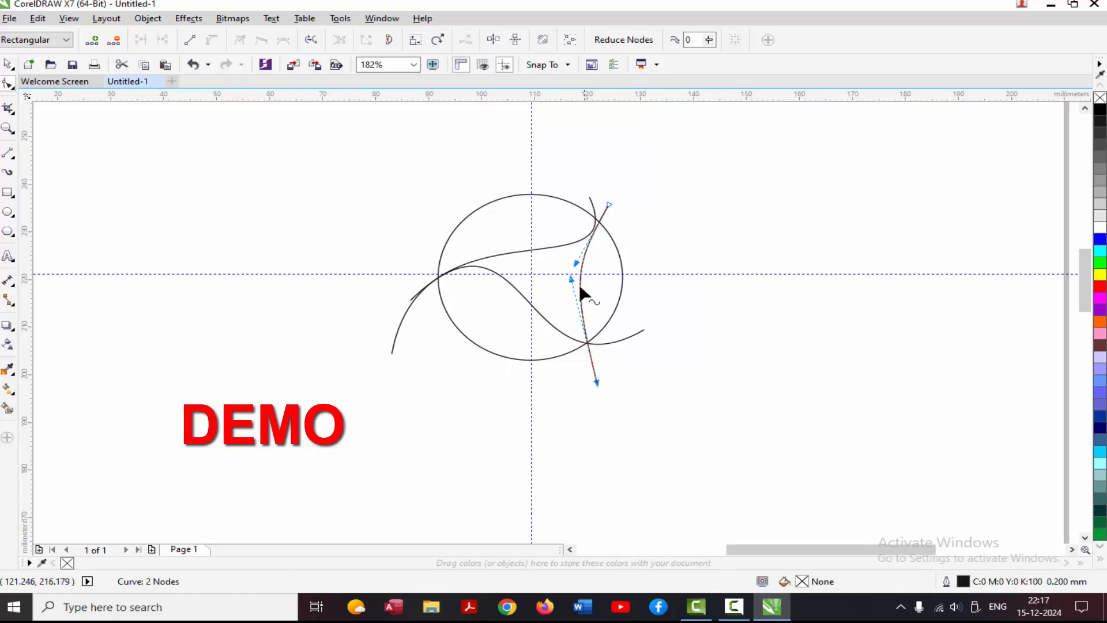
{"action": "left_click_drag", "start_coordinate": [570, 279], "coordinate": [503, 308]}
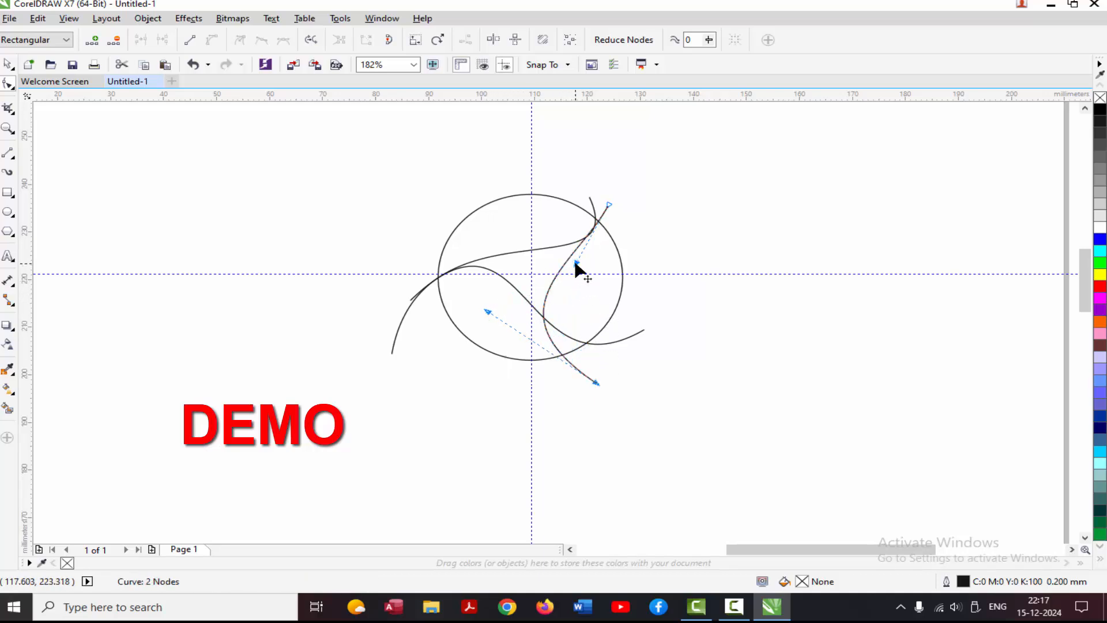
{"action": "left_click_drag", "start_coordinate": [576, 264], "coordinate": [614, 270]}
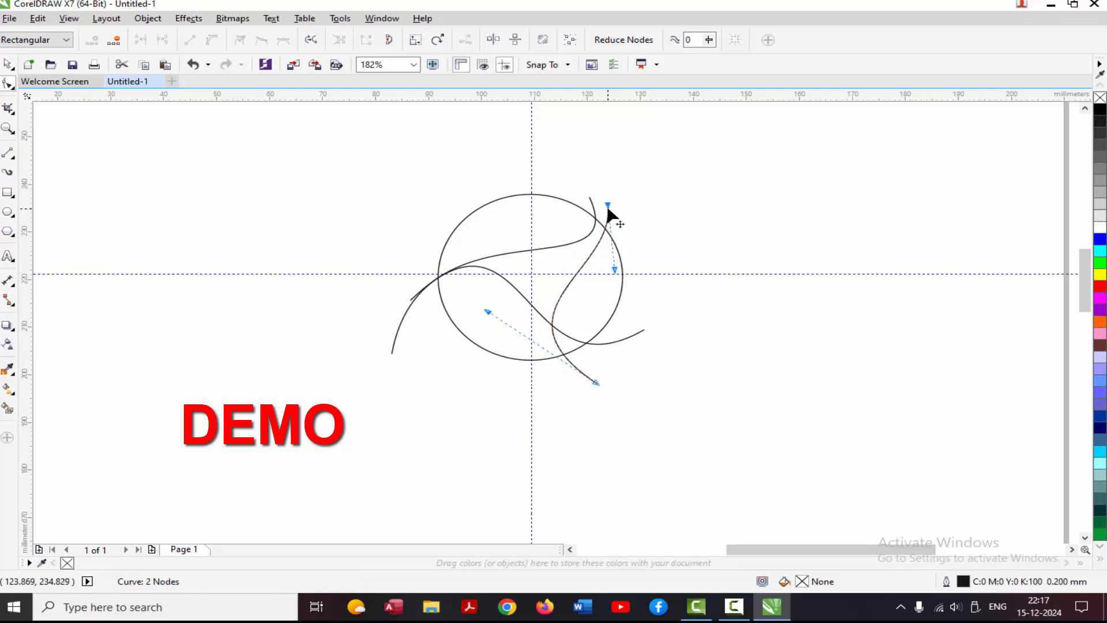
{"action": "left_click_drag", "start_coordinate": [608, 204], "coordinate": [597, 203]}
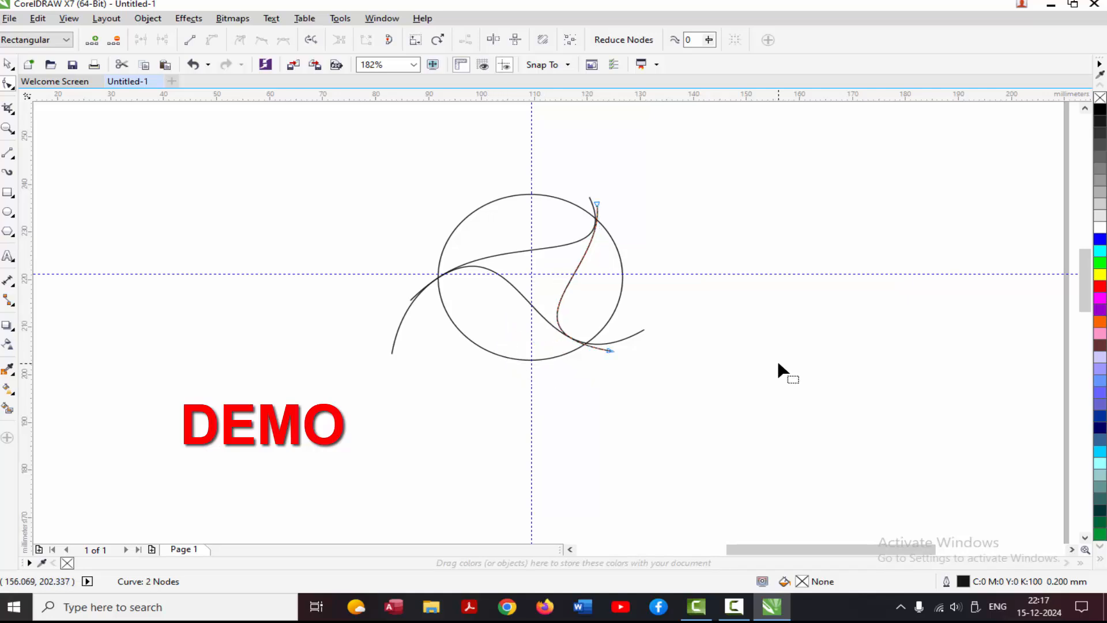
{"action": "left_click", "coordinate": [779, 364]}
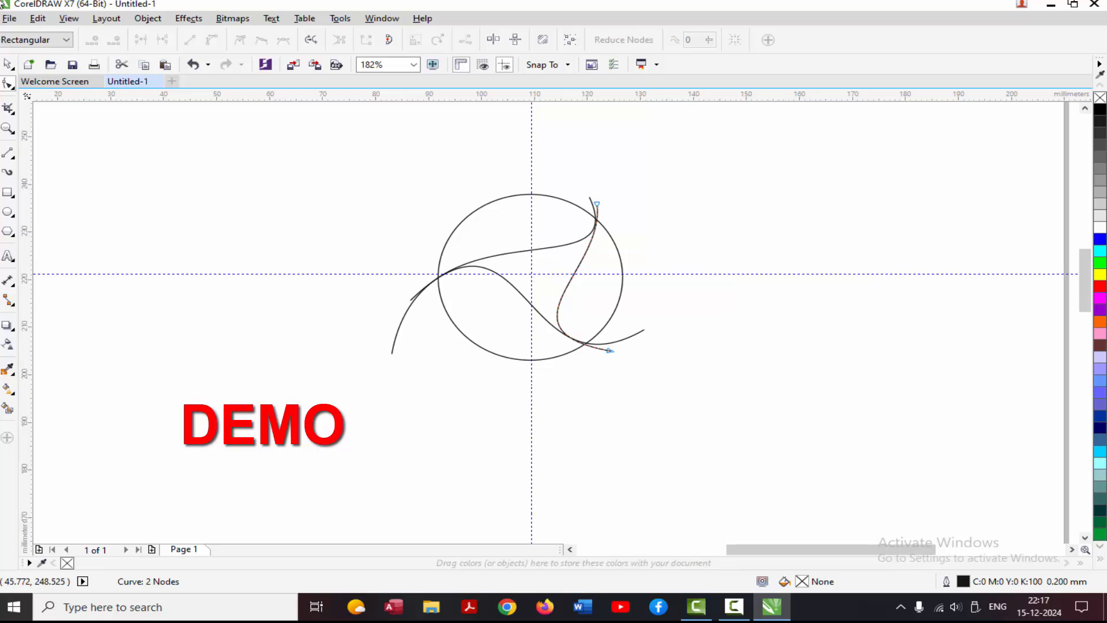
Smart-fill the circle's right region green, its upper region red and its lower region dark blue.
{"action": "left_click", "coordinate": [8, 409]}
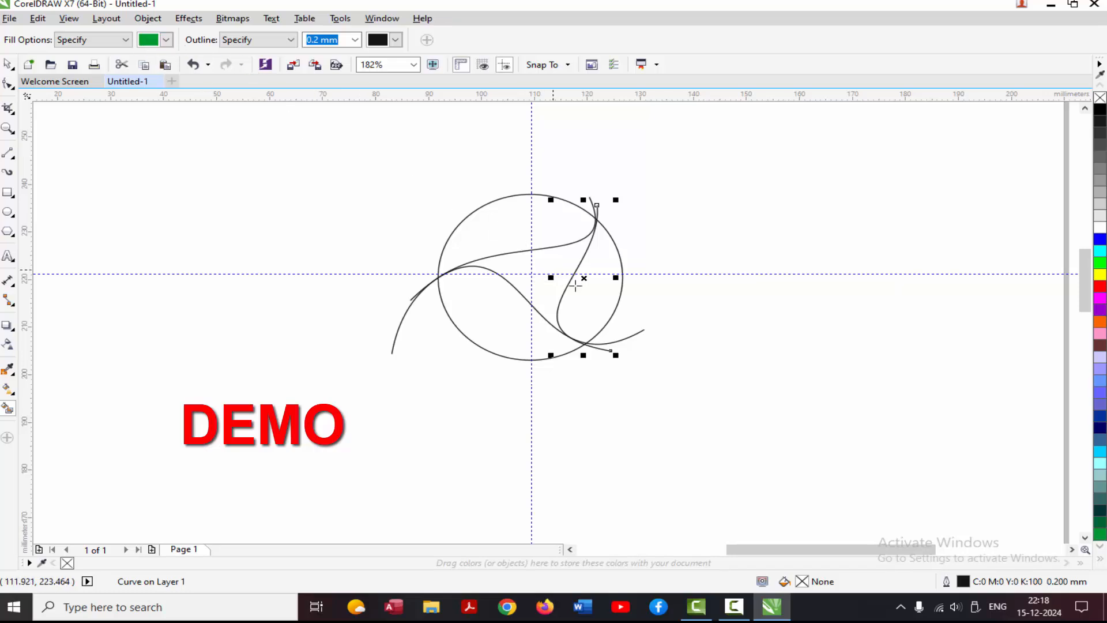
{"action": "left_click", "coordinate": [592, 306]}
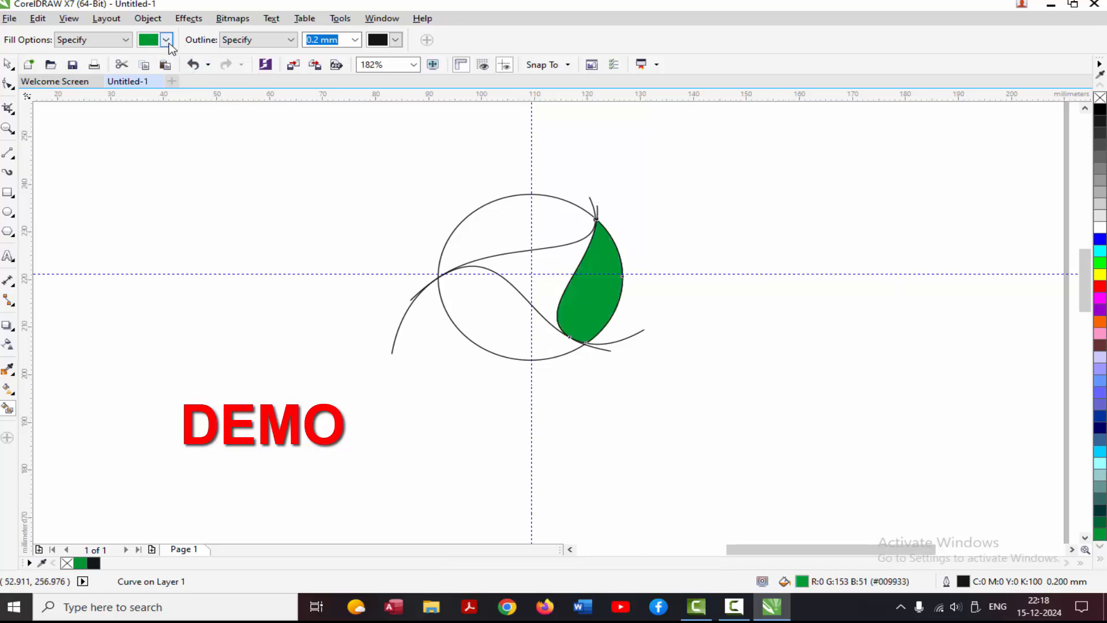
{"action": "left_click", "coordinate": [166, 40]}
{"action": "left_click", "coordinate": [183, 81]}
{"action": "left_click", "coordinate": [482, 230]}
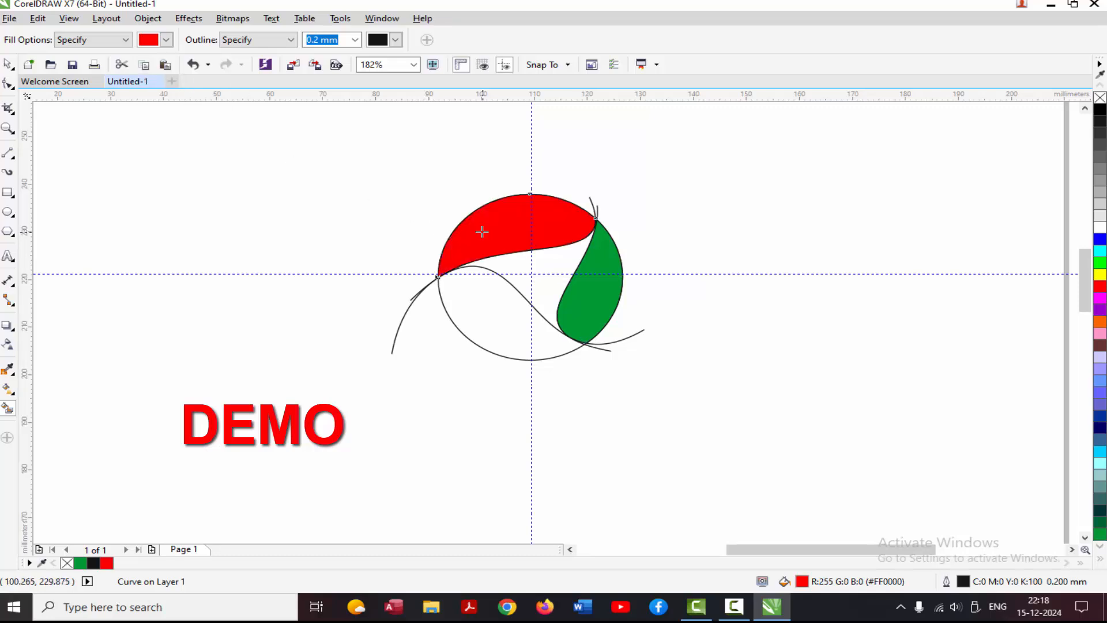
{"action": "left_click", "coordinate": [167, 39]}
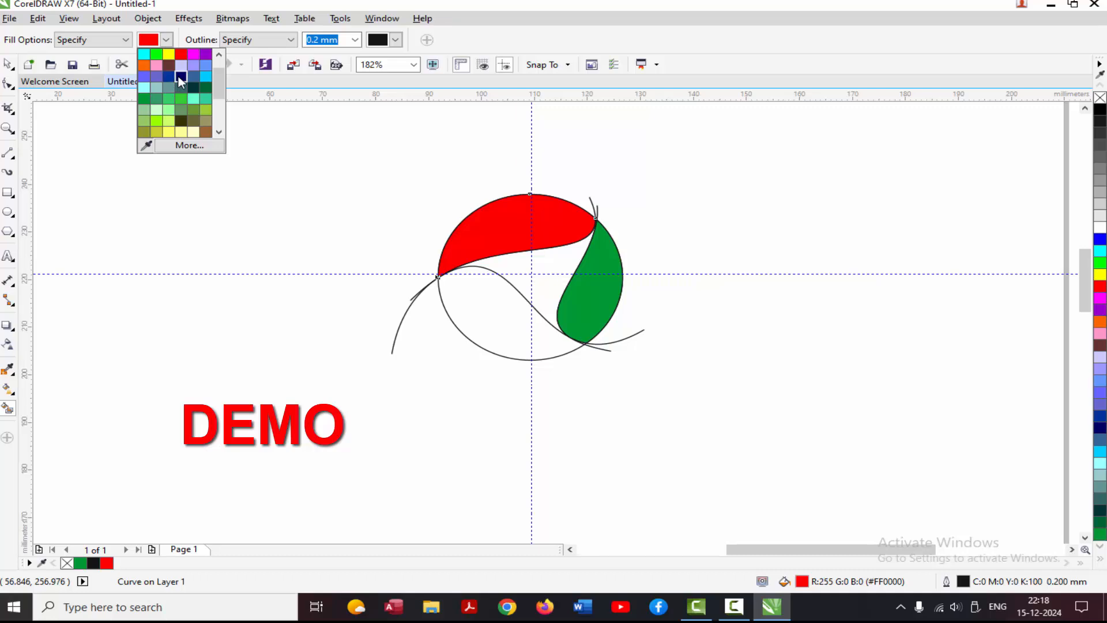
{"action": "left_click", "coordinate": [181, 76]}
{"action": "left_click", "coordinate": [481, 300]}
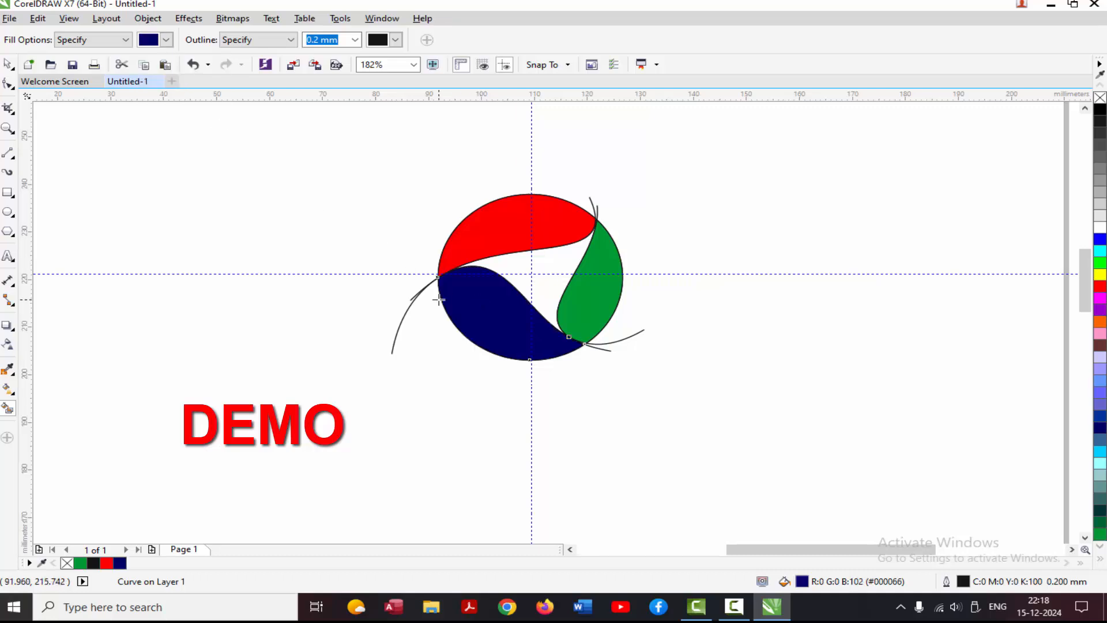
Delete the three S-shaped construction curves that extend beyond the filled circle.
{"action": "left_click", "coordinate": [8, 63]}
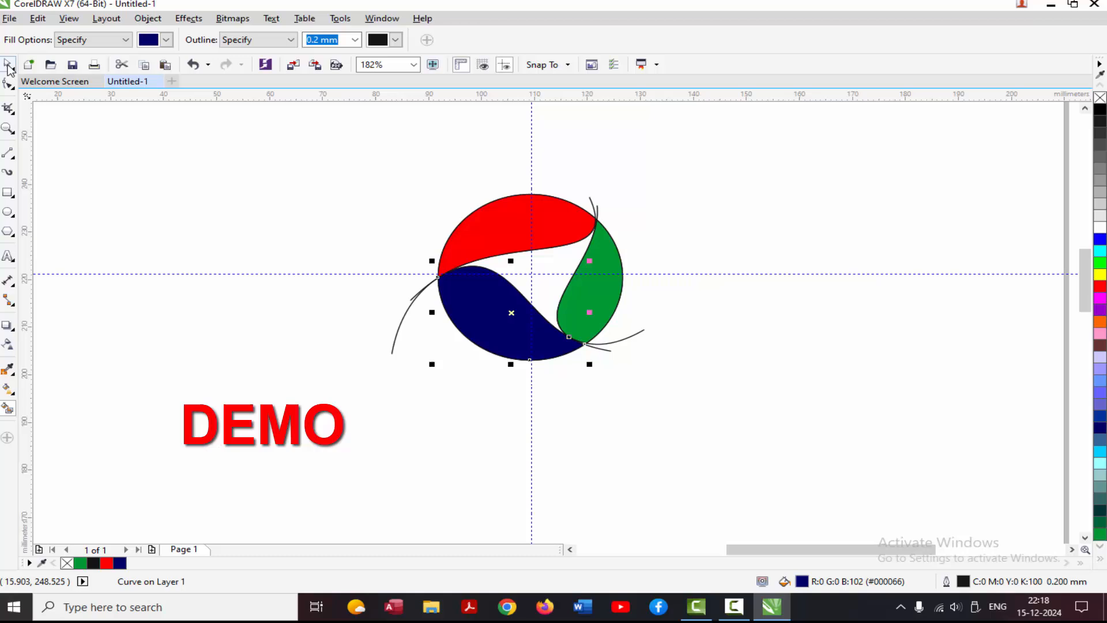
{"action": "left_click", "coordinate": [397, 336]}
{"action": "key", "text": "Delete"}
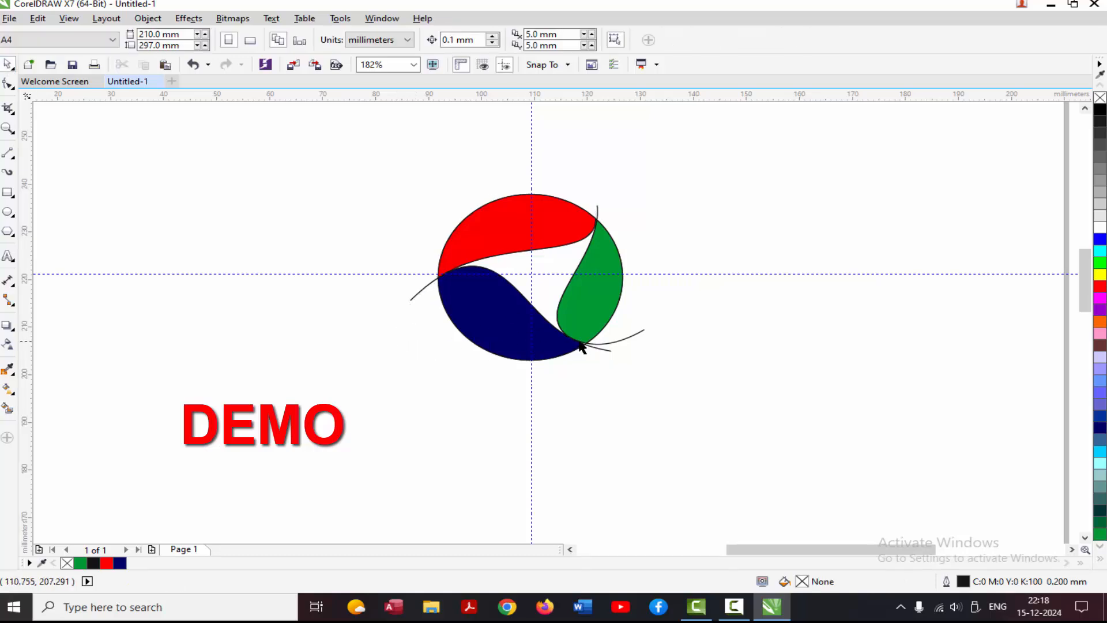
{"action": "left_click", "coordinate": [621, 341]}
{"action": "key", "text": "Delete"}
{"action": "key", "text": "Delete"}
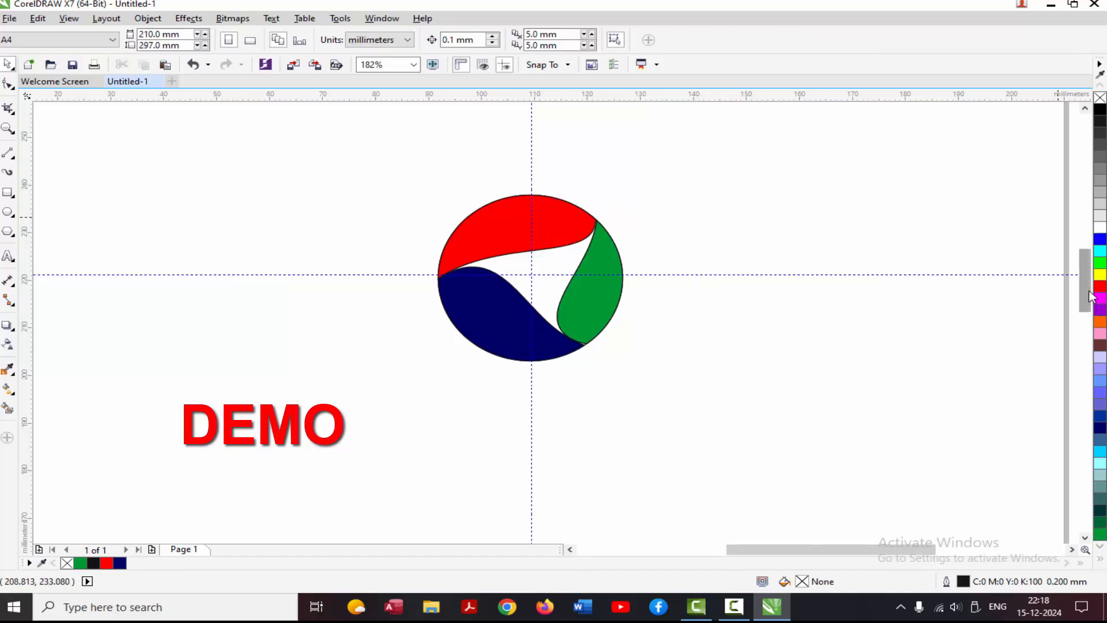
Draw two straight lines flaring downward from the circle's lower part, about 65 mm tall at left and 67 mm at right.
{"action": "left_click_drag", "start_coordinate": [1084, 298], "coordinate": [1087, 316]}
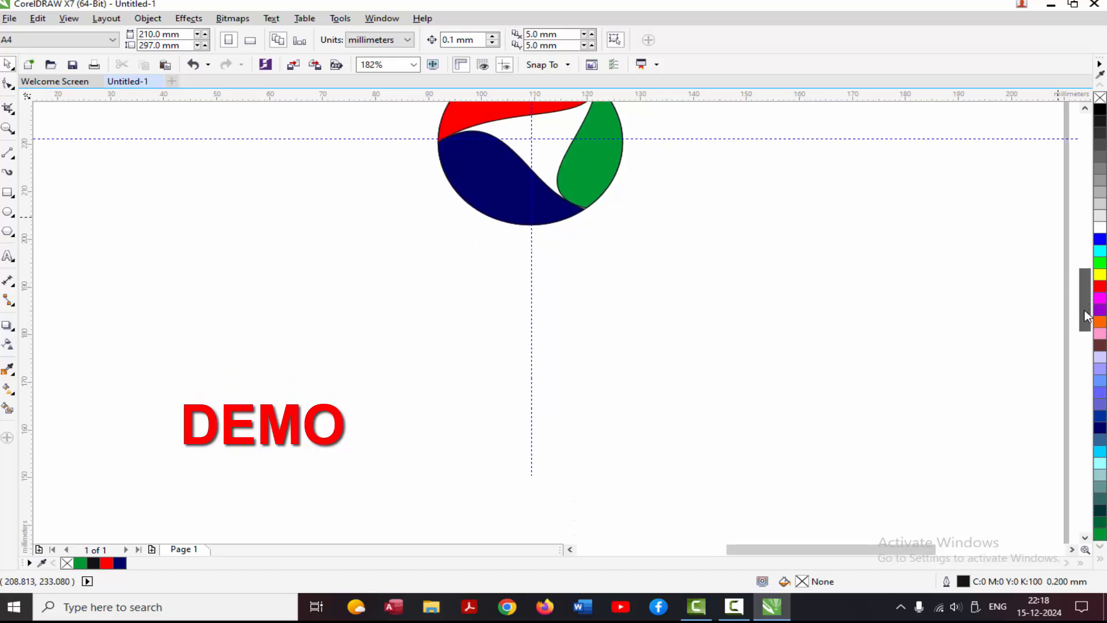
{"action": "left_click", "coordinate": [8, 152]}
{"action": "left_click", "coordinate": [483, 198]}
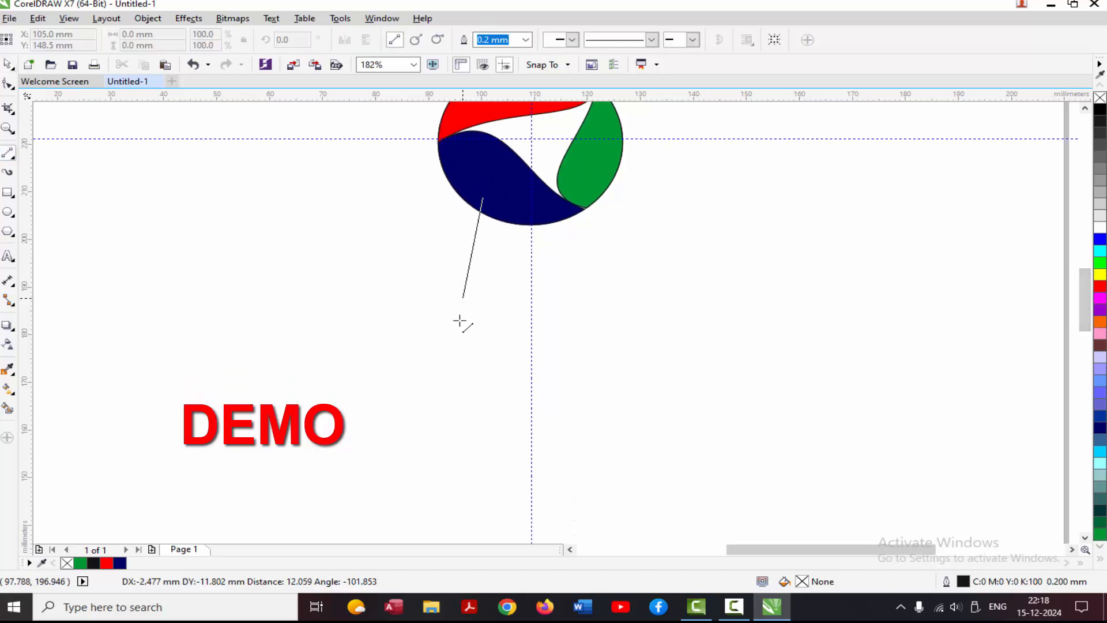
{"action": "left_click", "coordinate": [400, 506]}
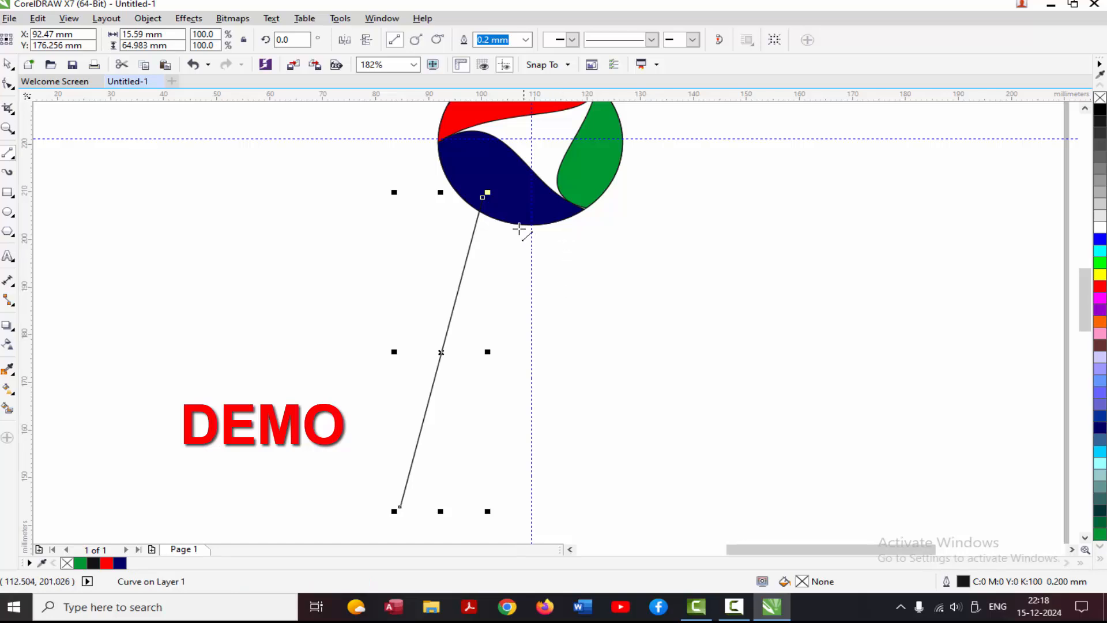
{"action": "left_click", "coordinate": [560, 194]}
{"action": "left_click", "coordinate": [650, 512]}
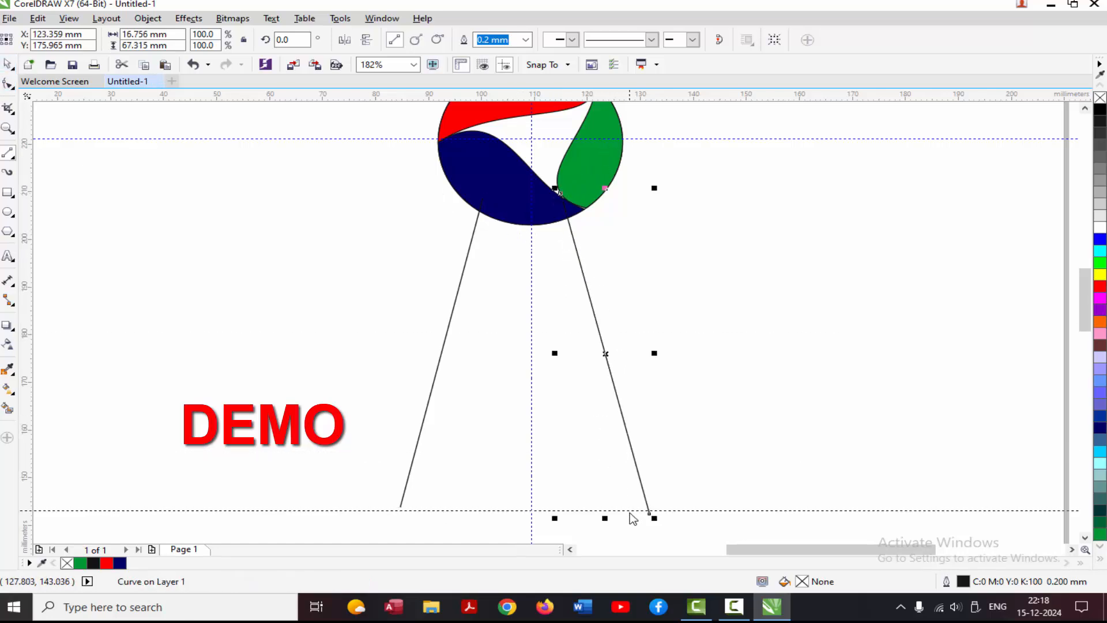
Place a horizontal guideline at the lower end of the right line and stretch the left line down to it.
{"action": "left_click", "coordinate": [631, 515]}
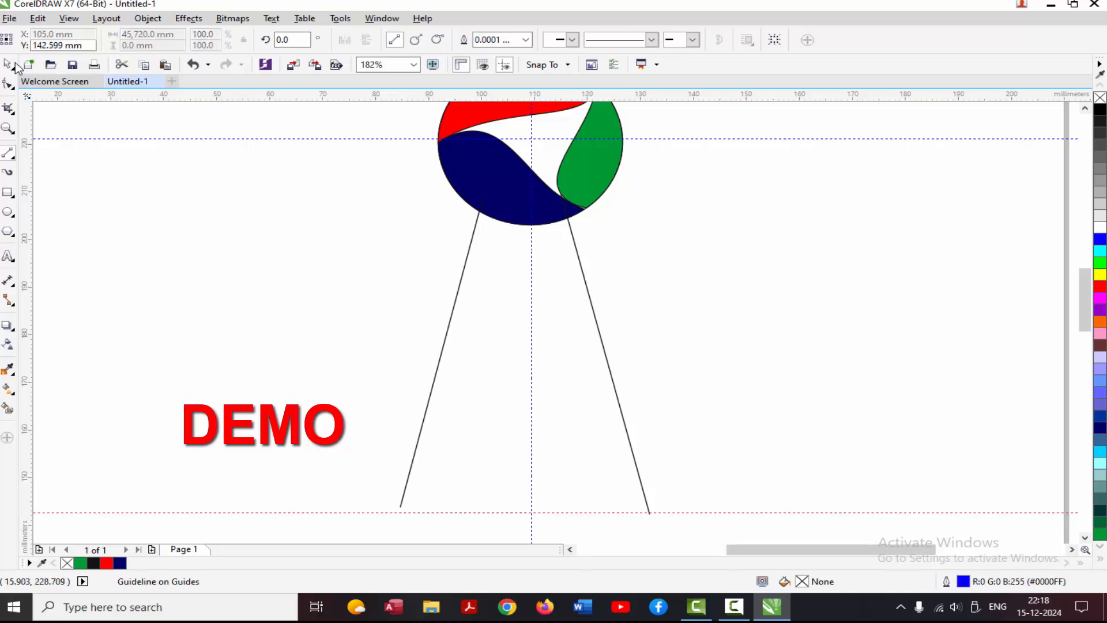
{"action": "left_click", "coordinate": [411, 460]}
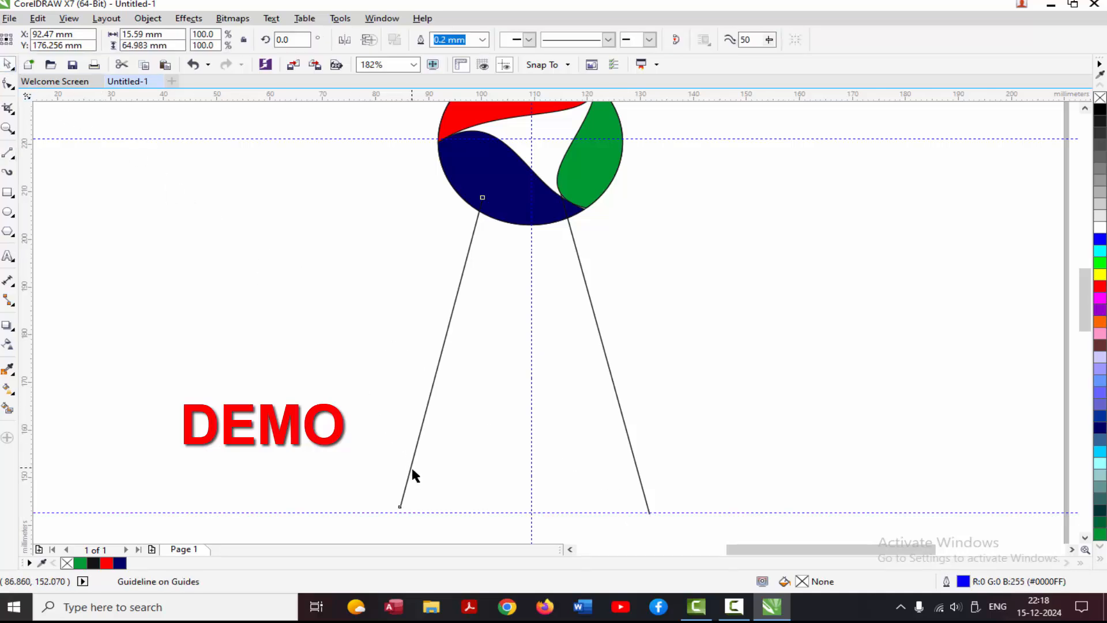
{"action": "left_click", "coordinate": [412, 472]}
{"action": "left_click_drag", "start_coordinate": [399, 512], "coordinate": [399, 512]}
{"action": "left_click", "coordinate": [812, 381]}
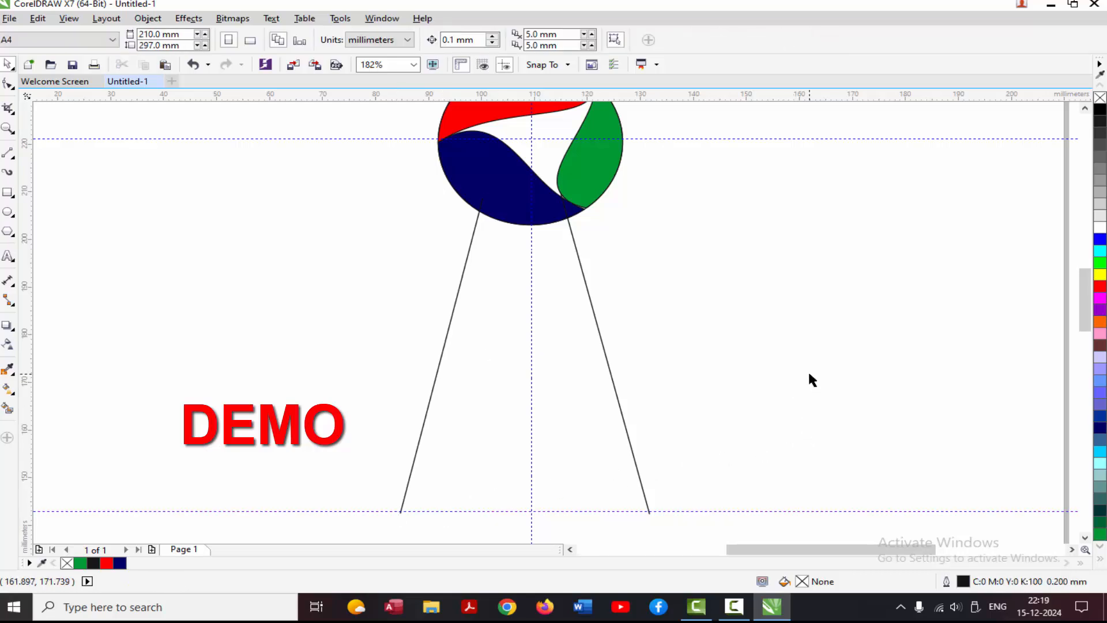
Convert the left line to a curve and bend it inward toward the vertical guideline.
{"action": "left_click", "coordinate": [436, 374]}
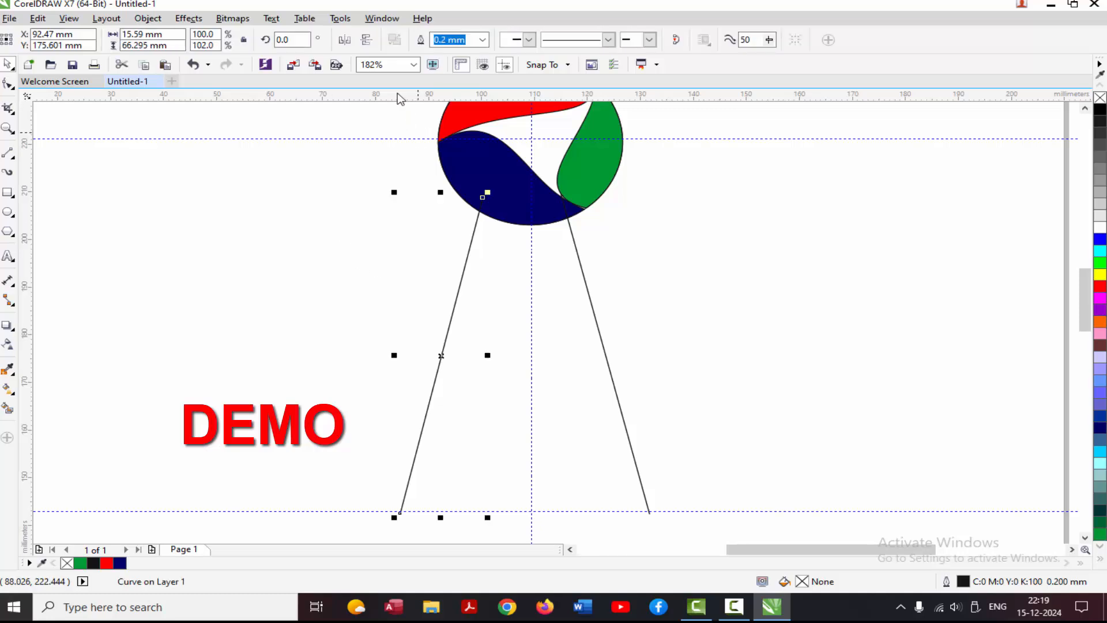
{"action": "left_click", "coordinate": [7, 85]}
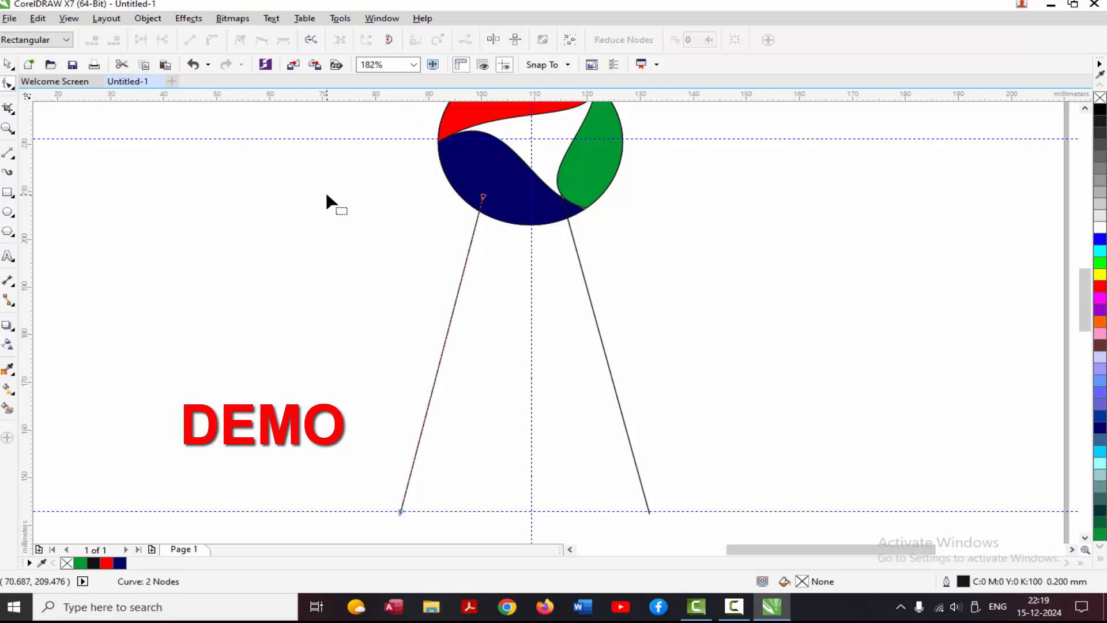
{"action": "left_click_drag", "start_coordinate": [412, 269], "coordinate": [534, 522]}
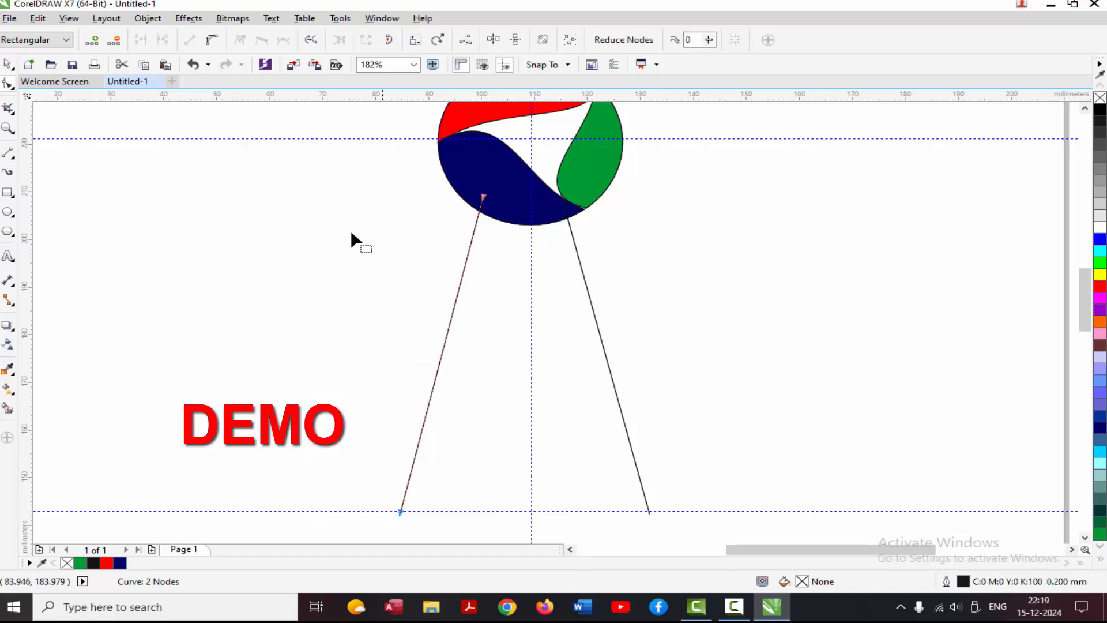
{"action": "left_click", "coordinate": [208, 42]}
{"action": "left_click", "coordinate": [348, 263]}
{"action": "left_click_drag", "start_coordinate": [443, 351], "coordinate": [480, 359]}
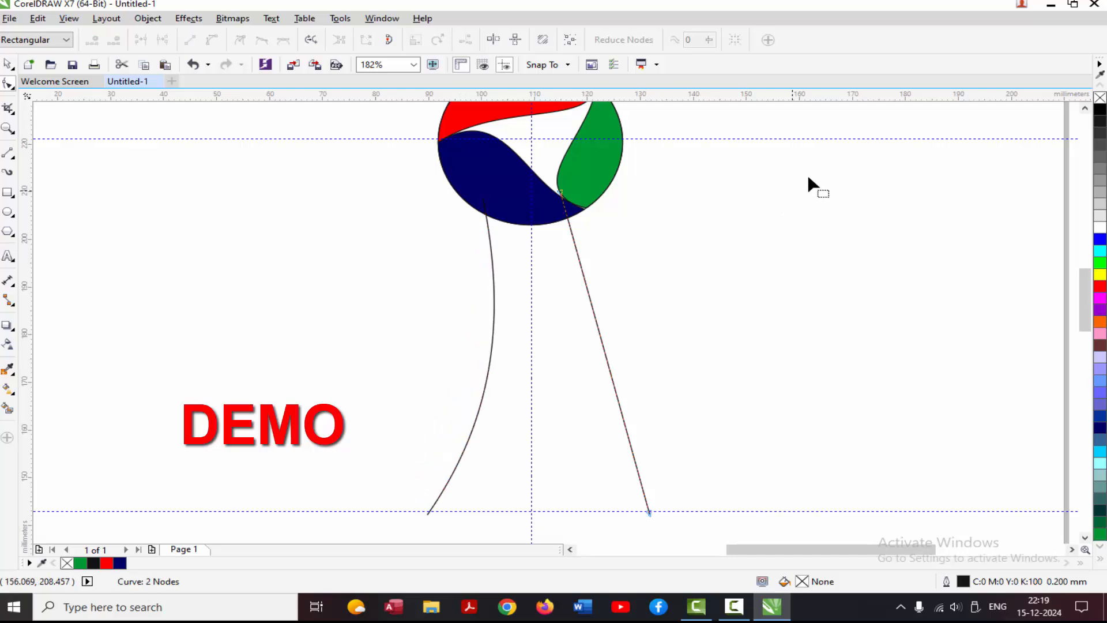
Convert the right line to a curve and bend it inward to form the other side of the stem.
{"action": "left_click_drag", "start_coordinate": [656, 524], "coordinate": [488, 479]}
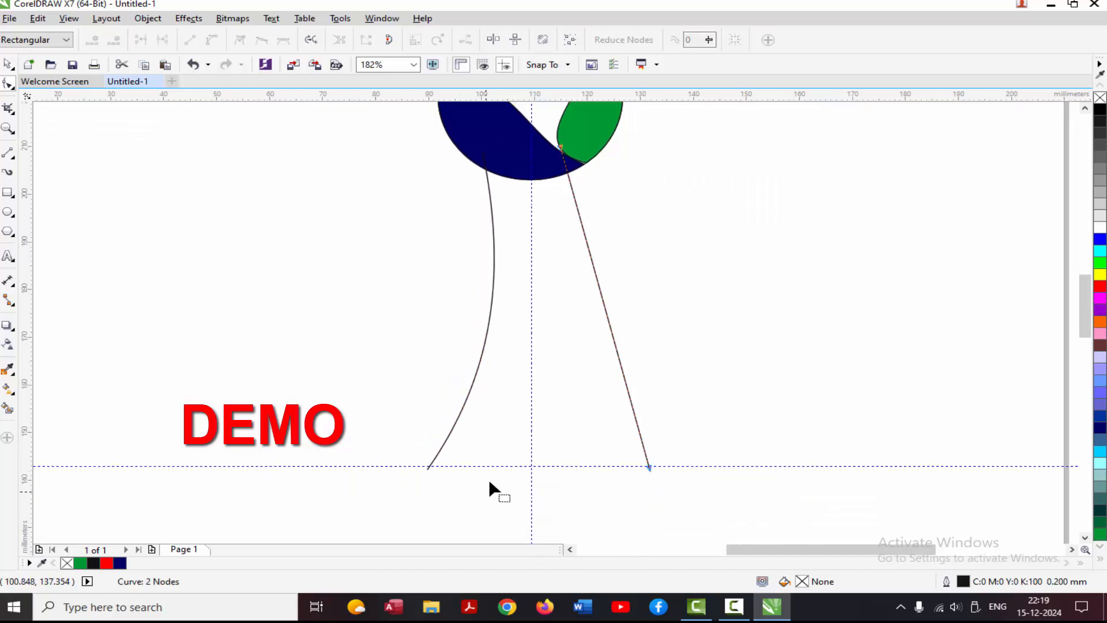
{"action": "left_click", "coordinate": [664, 185]}
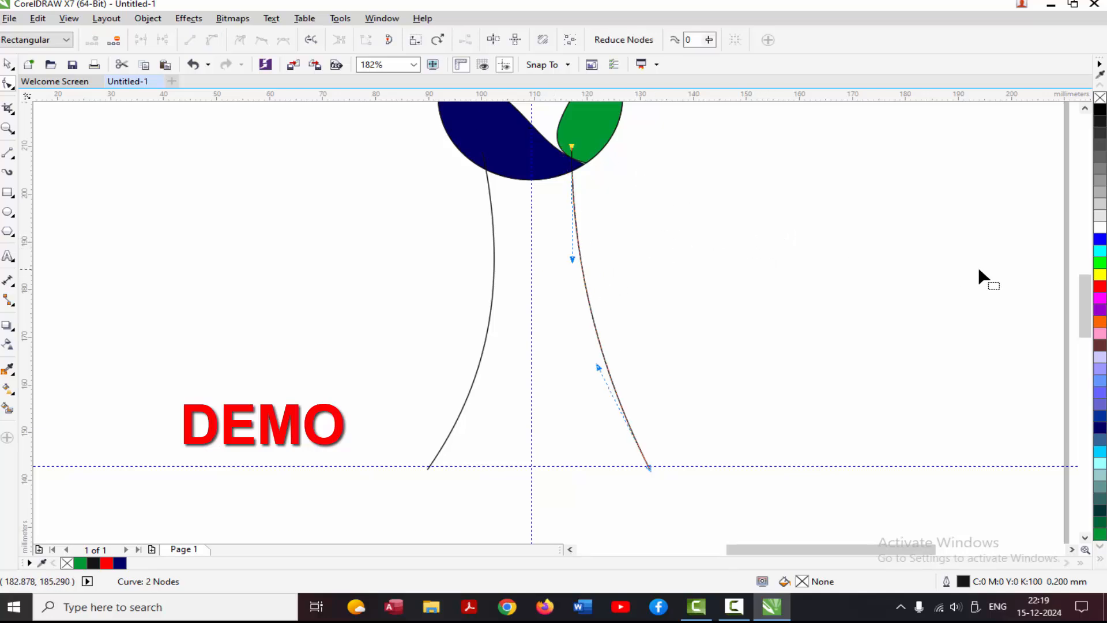
{"action": "scroll", "coordinate": [980, 276], "scroll_direction": "up", "scroll_amount": 2}
{"action": "scroll", "coordinate": [978, 269], "scroll_direction": "down", "scroll_amount": 3}
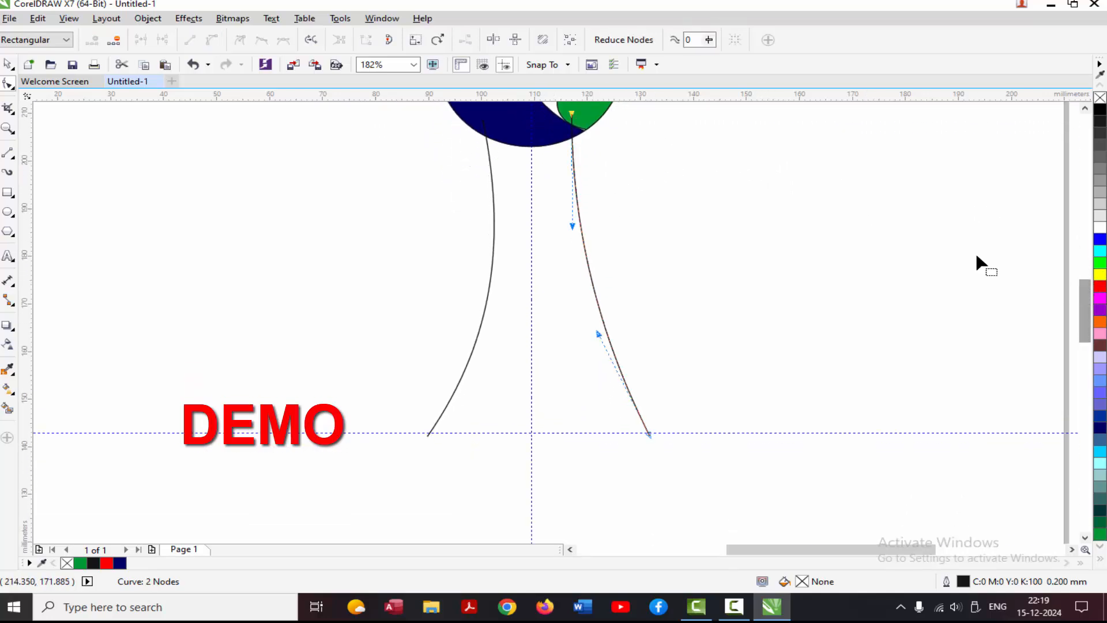
Draw a horizontal line about 50 mm long across the lower stem and copy it just below and to the base guideline.
{"action": "left_click", "coordinate": [646, 433]}
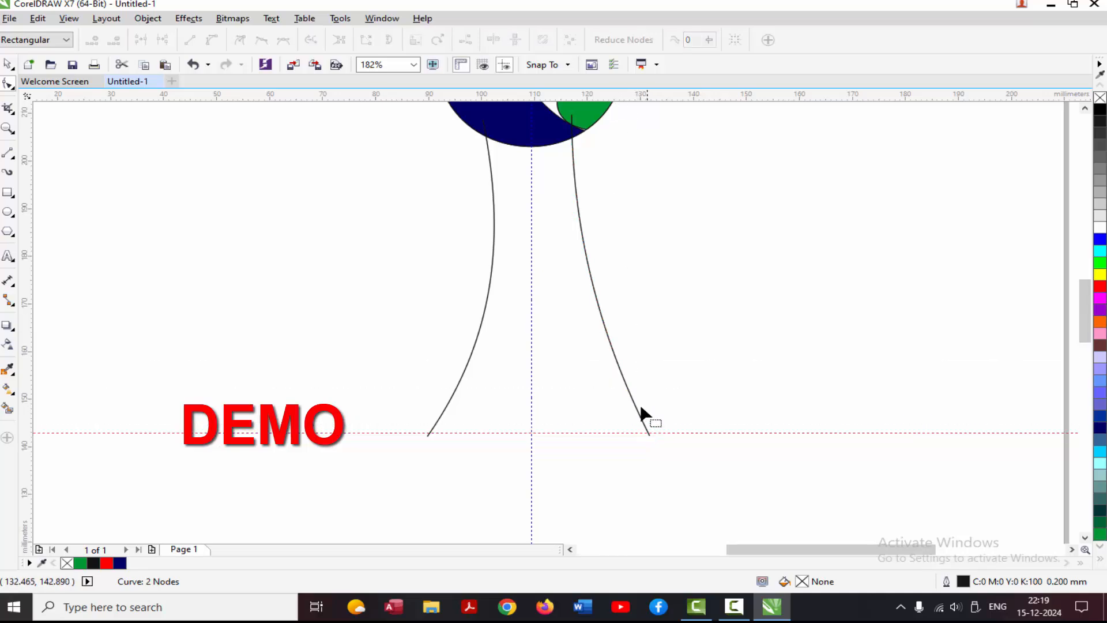
{"action": "left_click", "coordinate": [8, 153]}
{"action": "left_click_drag", "start_coordinate": [399, 429], "coordinate": [579, 434]}
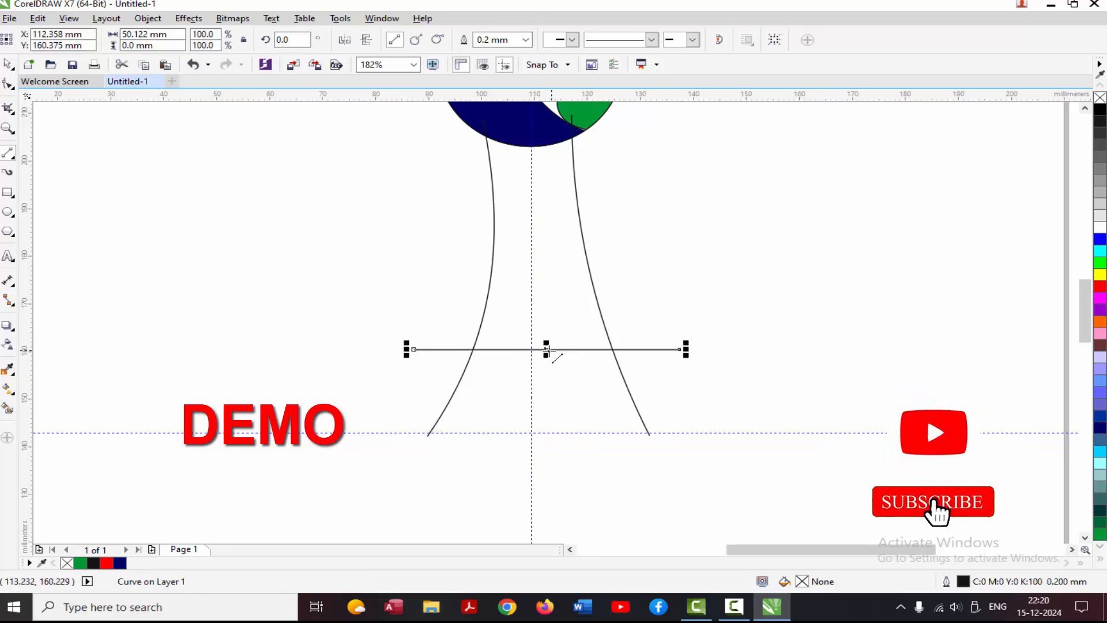
{"action": "left_click_drag", "start_coordinate": [543, 353], "coordinate": [543, 370]}
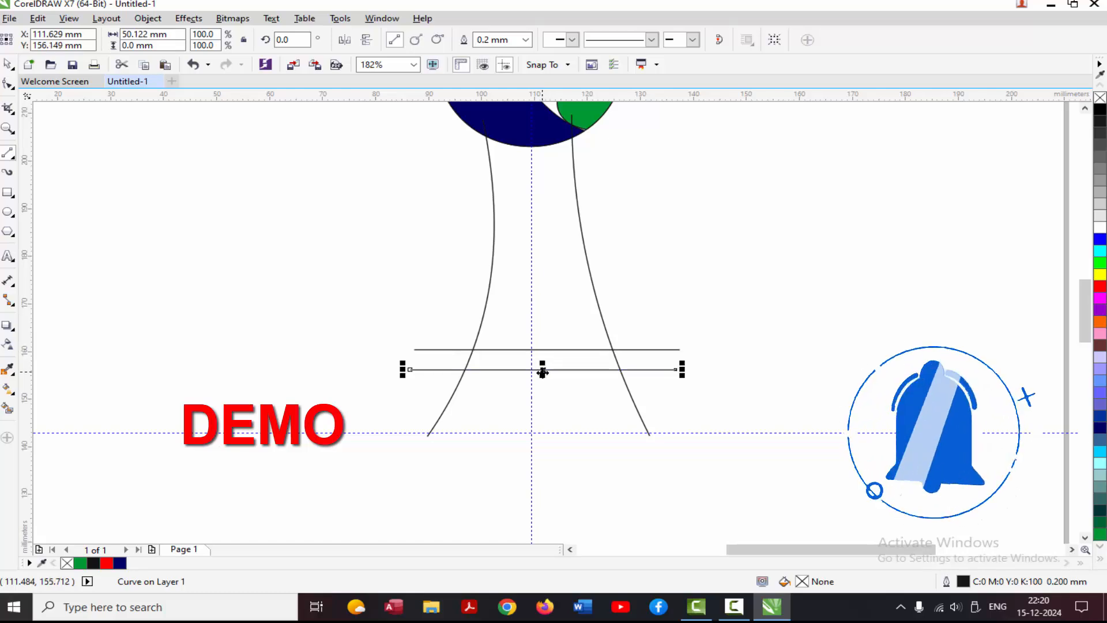
{"action": "key", "text": "ctrl+v"}
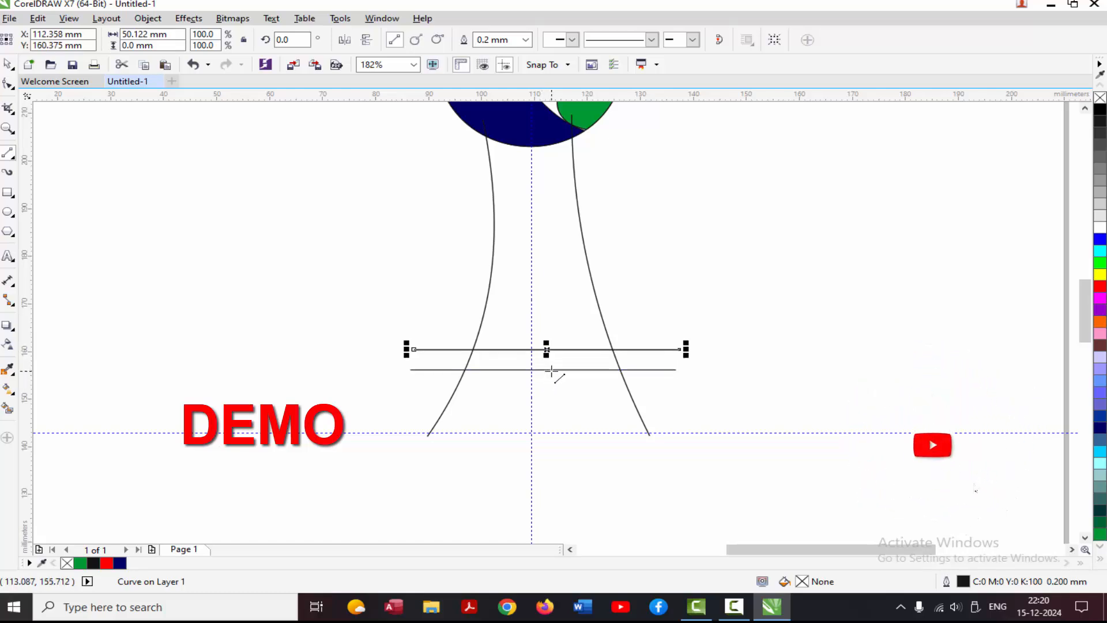
{"action": "left_click_drag", "start_coordinate": [546, 348], "coordinate": [531, 427]}
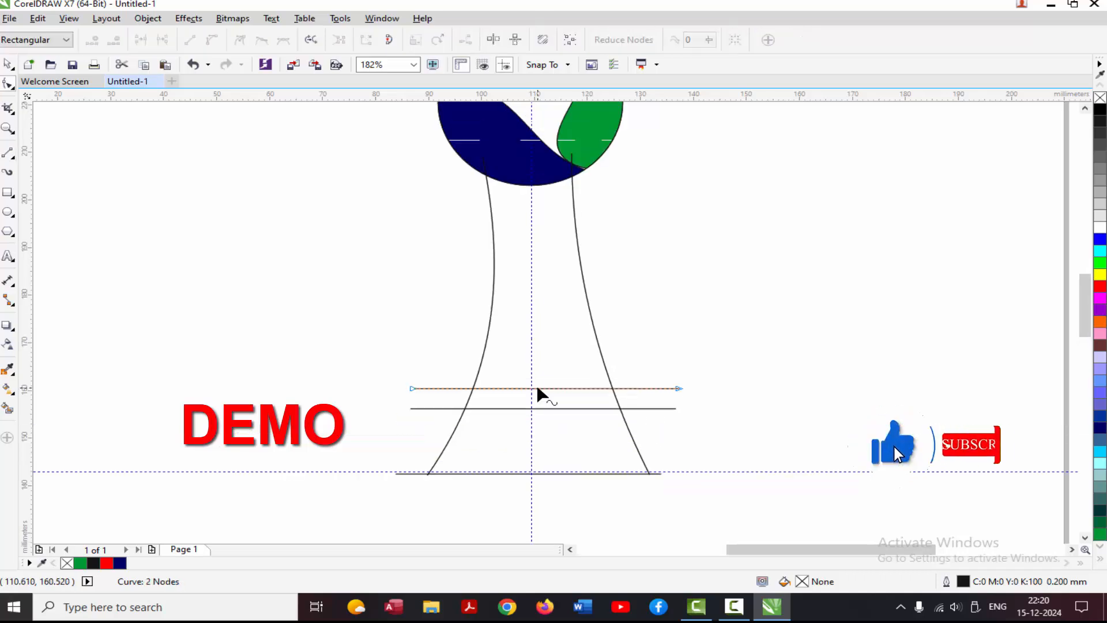
Bend the upper crossing line slightly downward and delete the straight line just below it.
{"action": "left_click_drag", "start_coordinate": [537, 388], "coordinate": [540, 398]}
{"action": "key", "text": "space"}
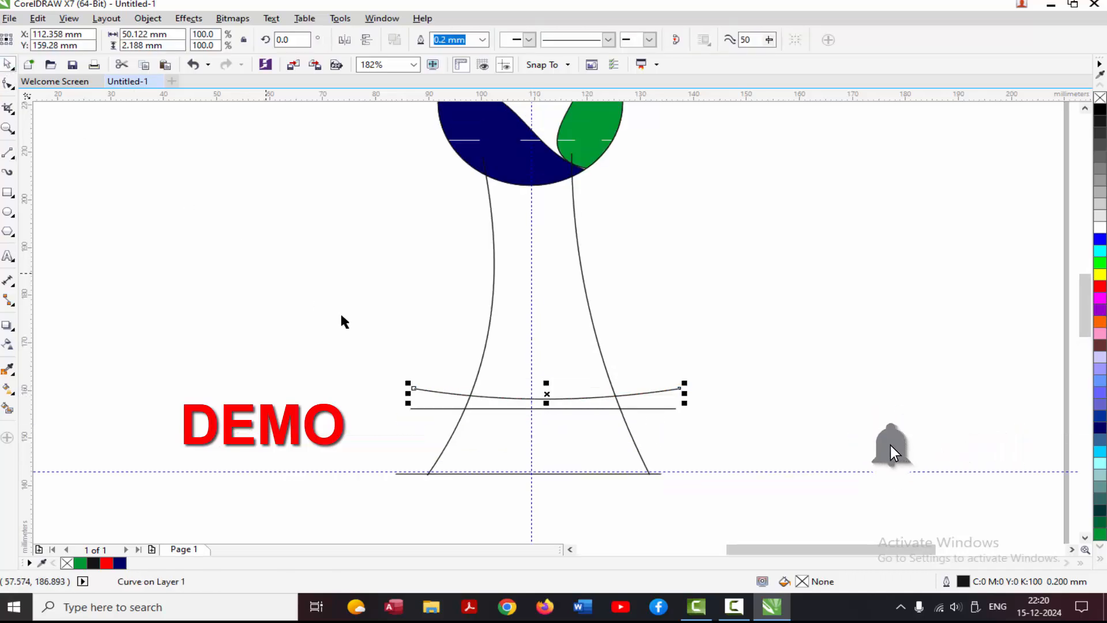
{"action": "left_click", "coordinate": [475, 408]}
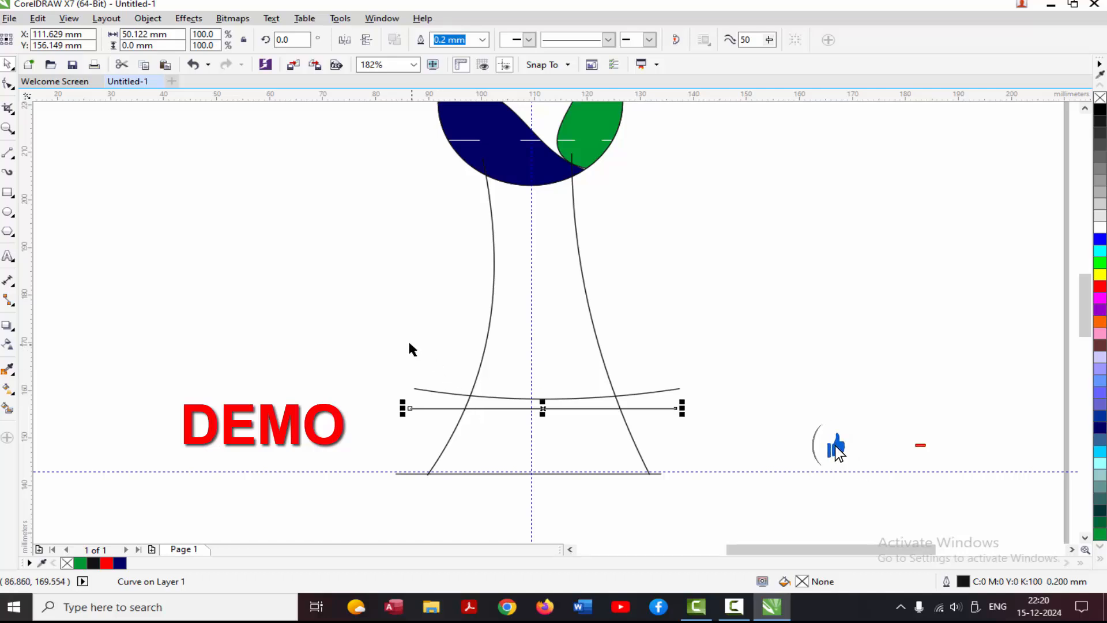
{"action": "key", "text": "Delete"}
Copy the curved crossing line to about 3 mm below it and again to the base of the stem.
{"action": "left_click", "coordinate": [499, 395]}
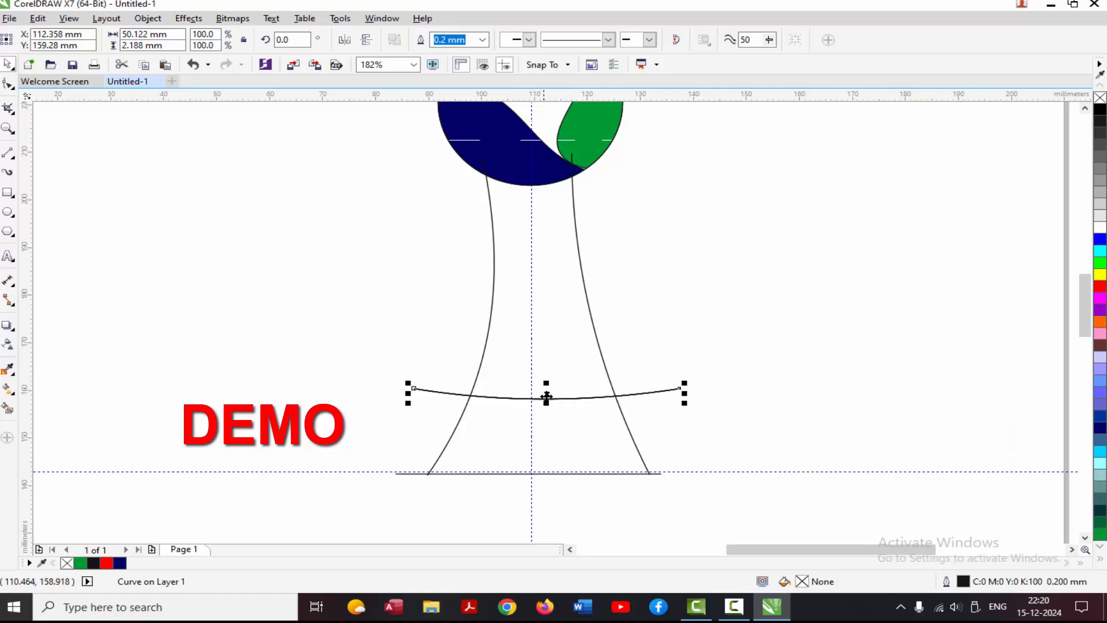
{"action": "left_click_drag", "start_coordinate": [547, 400], "coordinate": [546, 413]}
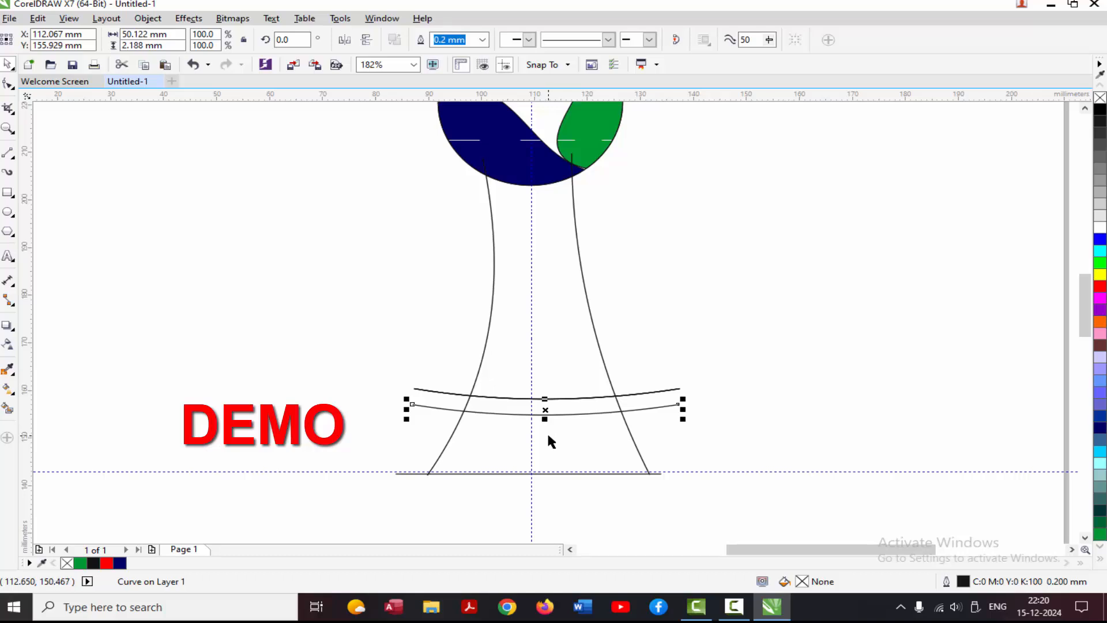
{"action": "left_click_drag", "start_coordinate": [546, 410], "coordinate": [534, 479]}
{"action": "left_click", "coordinate": [656, 499]}
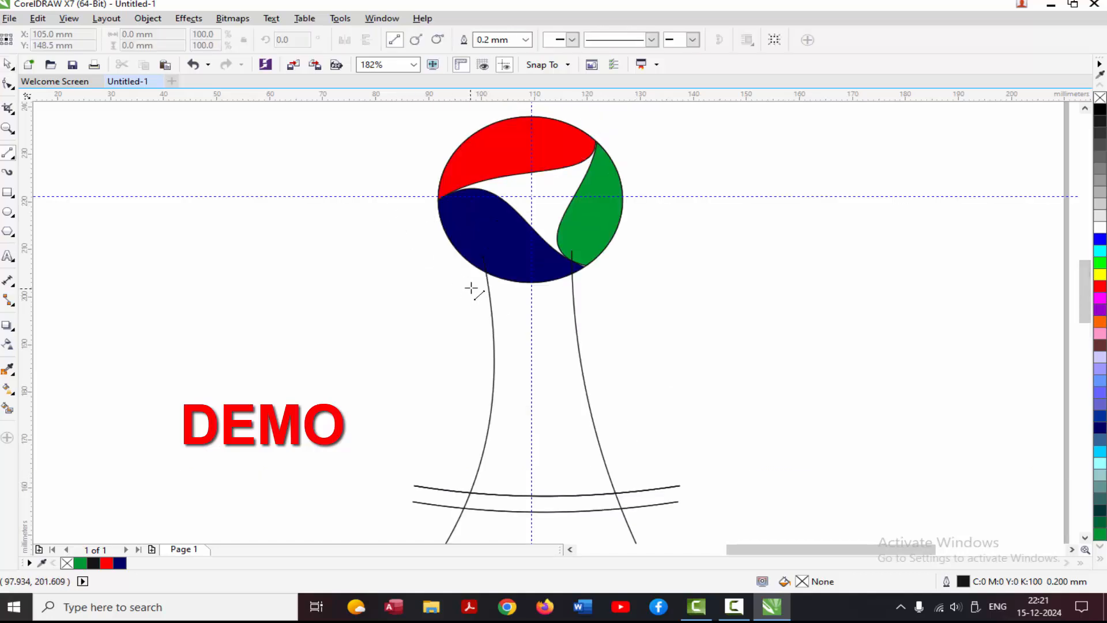
Draw a curved diagonal from the stem's upper left to its lower right and smart-fill the area below it dark blue.
{"action": "left_click_drag", "start_coordinate": [471, 288], "coordinate": [643, 490]}
{"action": "left_click", "coordinate": [8, 154]}
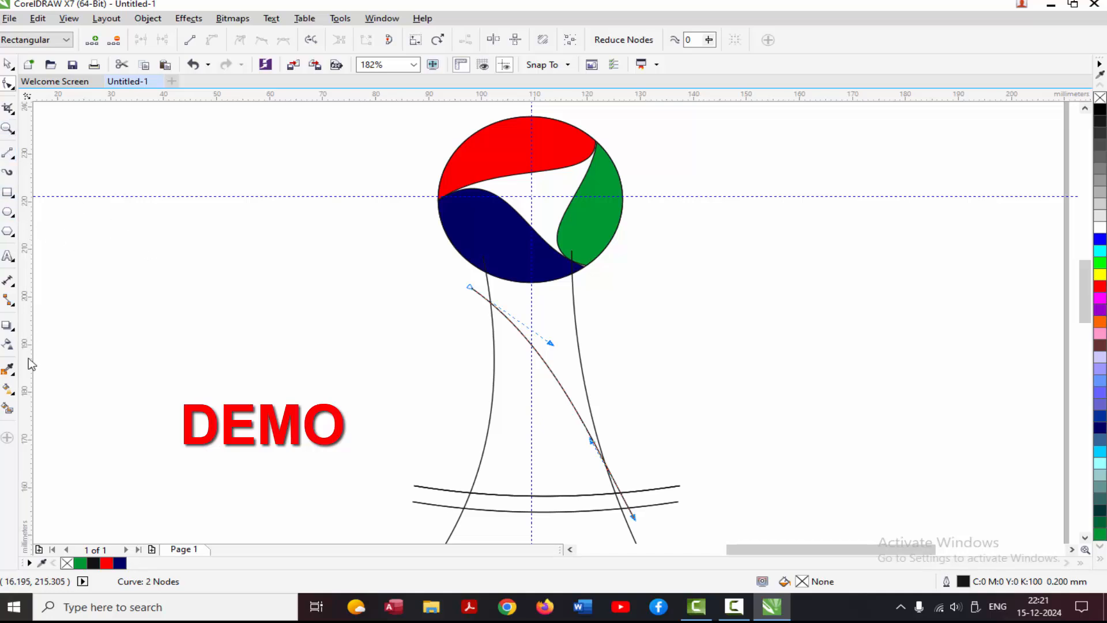
{"action": "left_click", "coordinate": [8, 408]}
{"action": "left_click", "coordinate": [504, 433]}
Draw a diagonal about 44 mm long from the stem's lower left to upper right, curve it, and smart-fill the region on its right red.
{"action": "left_click", "coordinate": [9, 154]}
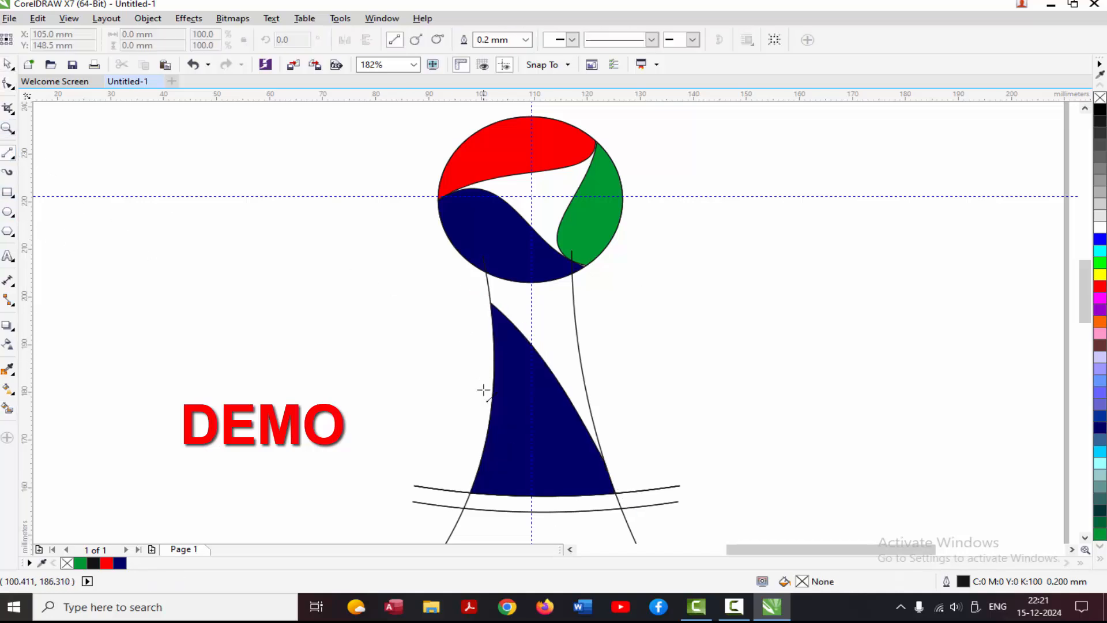
{"action": "left_click", "coordinate": [473, 435]}
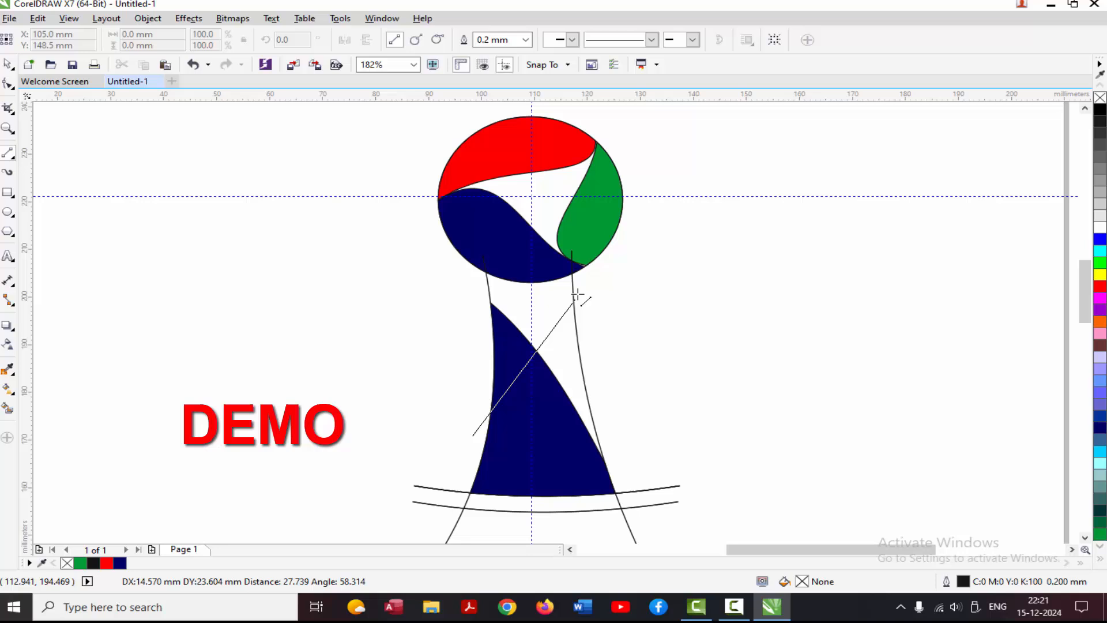
{"action": "left_click", "coordinate": [600, 253]}
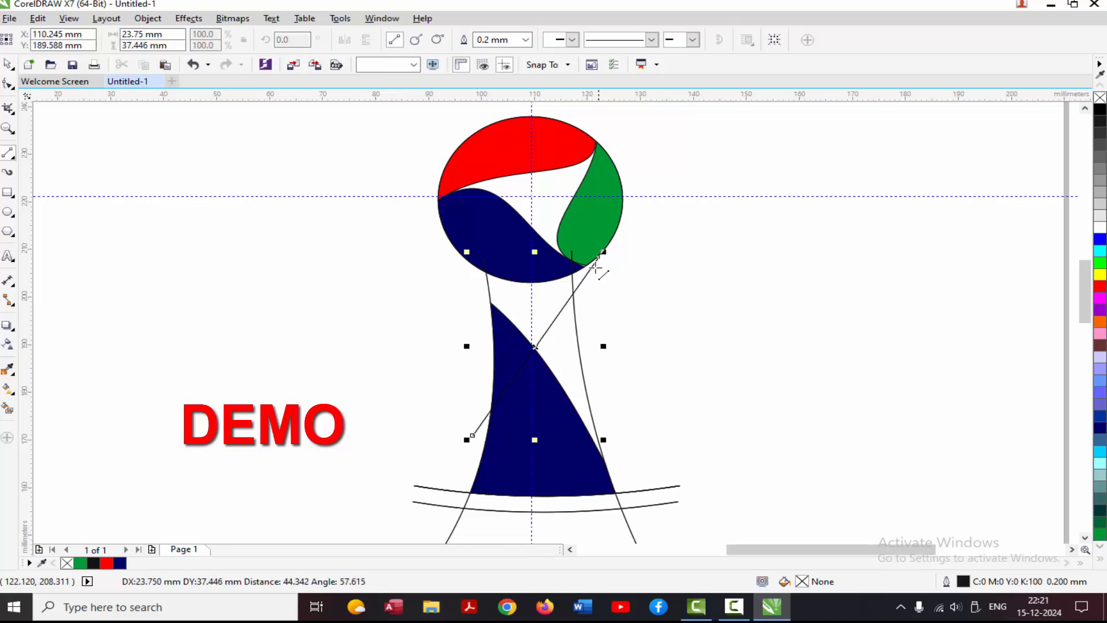
{"action": "left_click", "coordinate": [9, 86]}
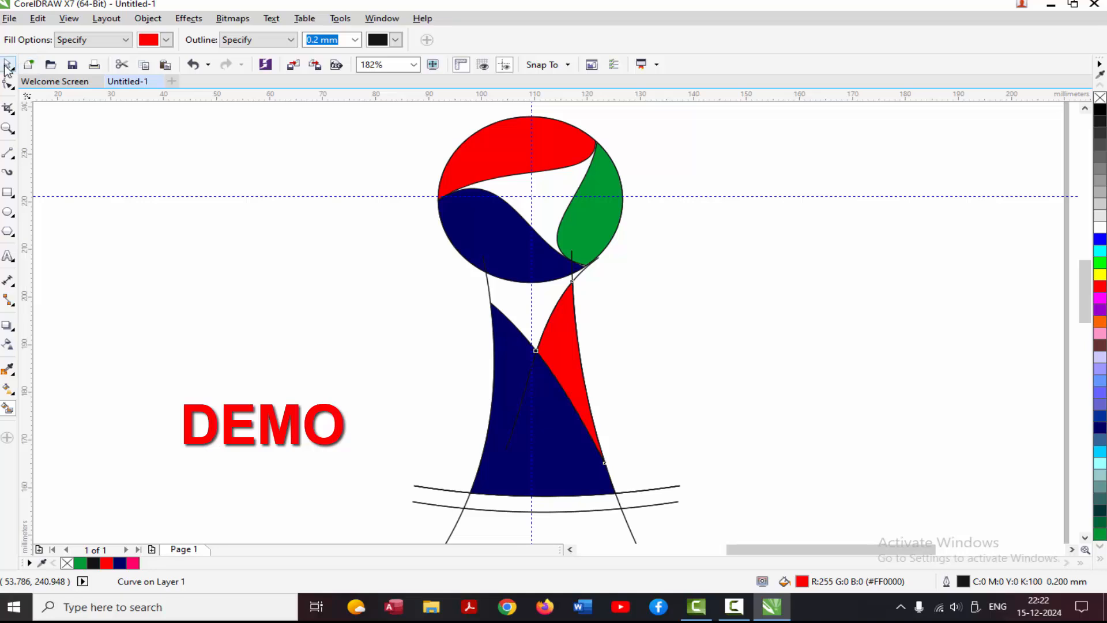
{"action": "left_click", "coordinate": [7, 66]}
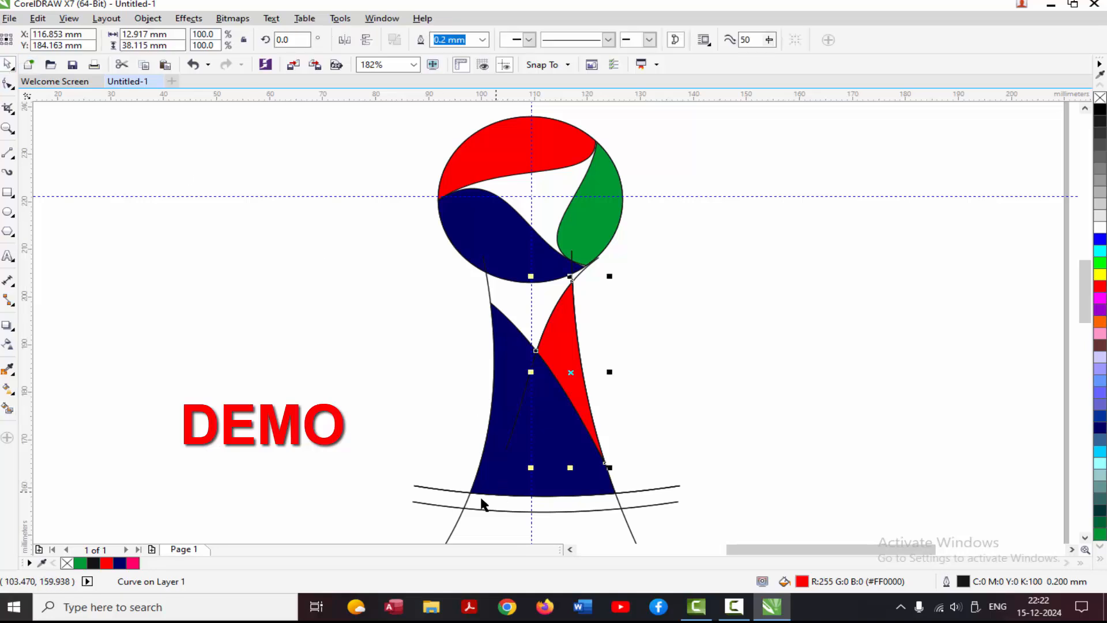
Smart-fill the flared base section below the lower crossing curve and recolour it green (#009933).
{"action": "scroll", "coordinate": [1083, 306], "scroll_direction": "down", "scroll_amount": 3}
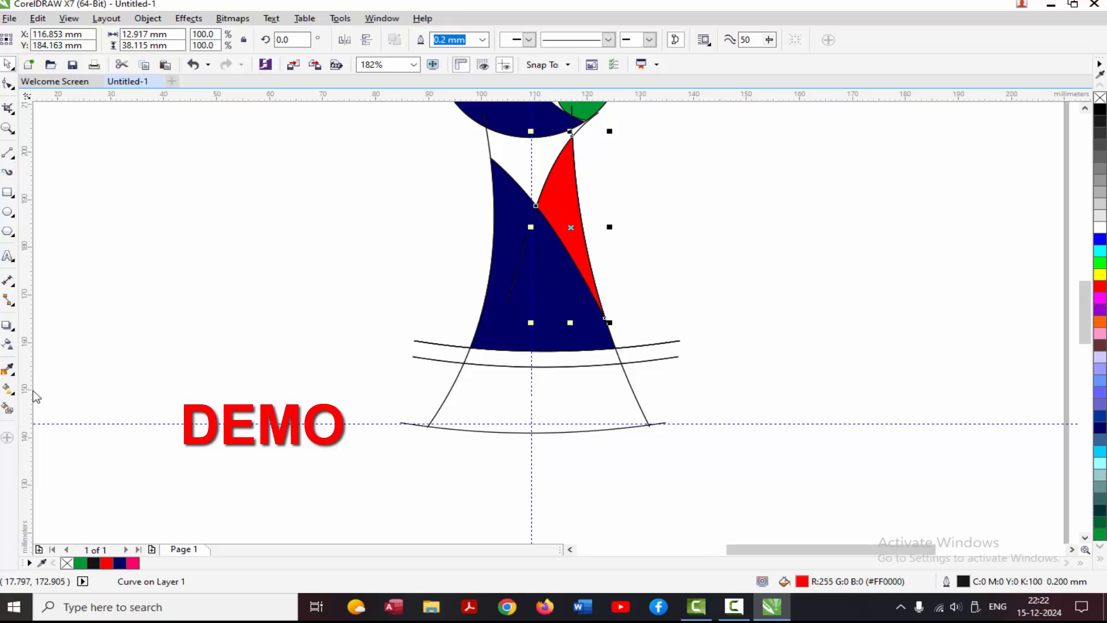
{"action": "left_click", "coordinate": [9, 408]}
{"action": "left_click", "coordinate": [166, 40]}
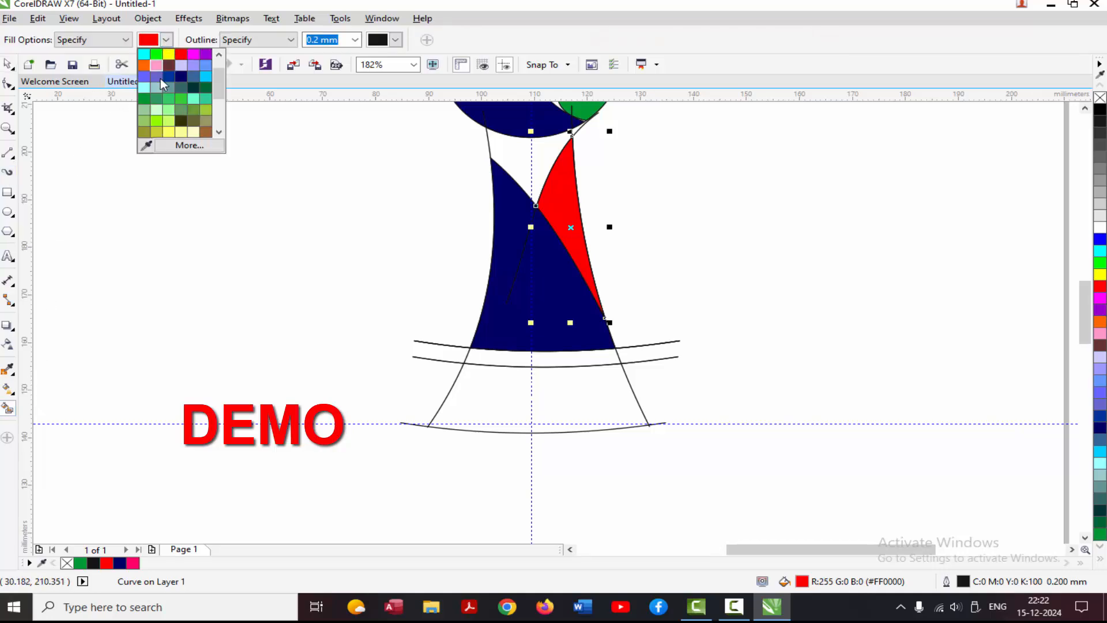
{"action": "left_click", "coordinate": [182, 98]}
{"action": "left_click", "coordinate": [572, 396]}
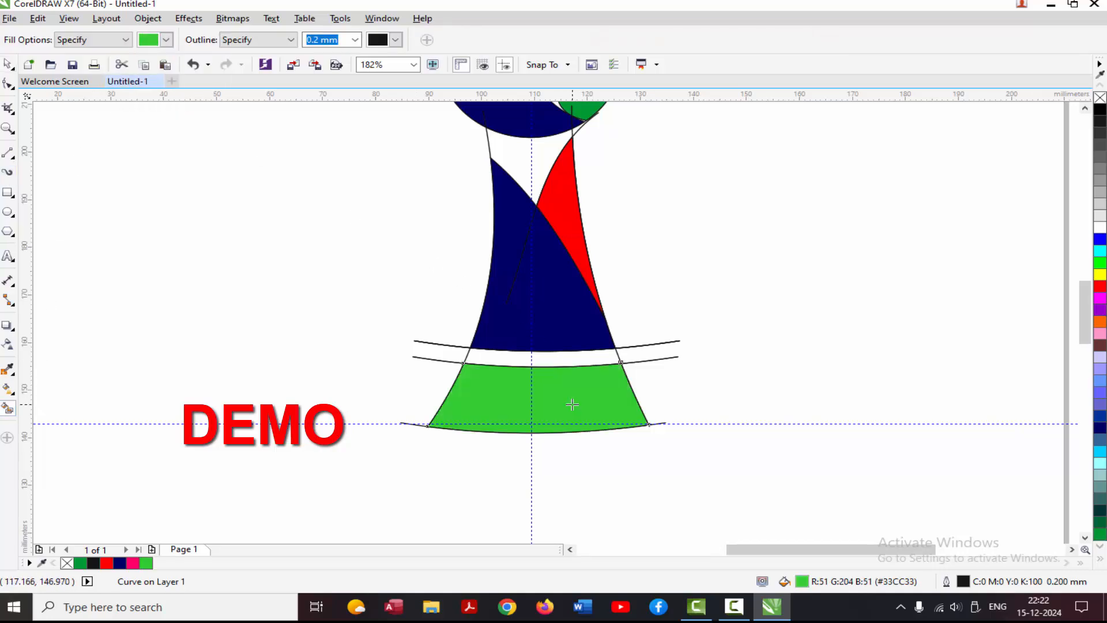
Delete the crossing curves and other leftover construction lines around the stem, keeping only the filled shapes.
{"action": "scroll", "coordinate": [1086, 348], "scroll_direction": "up", "scroll_amount": 2}
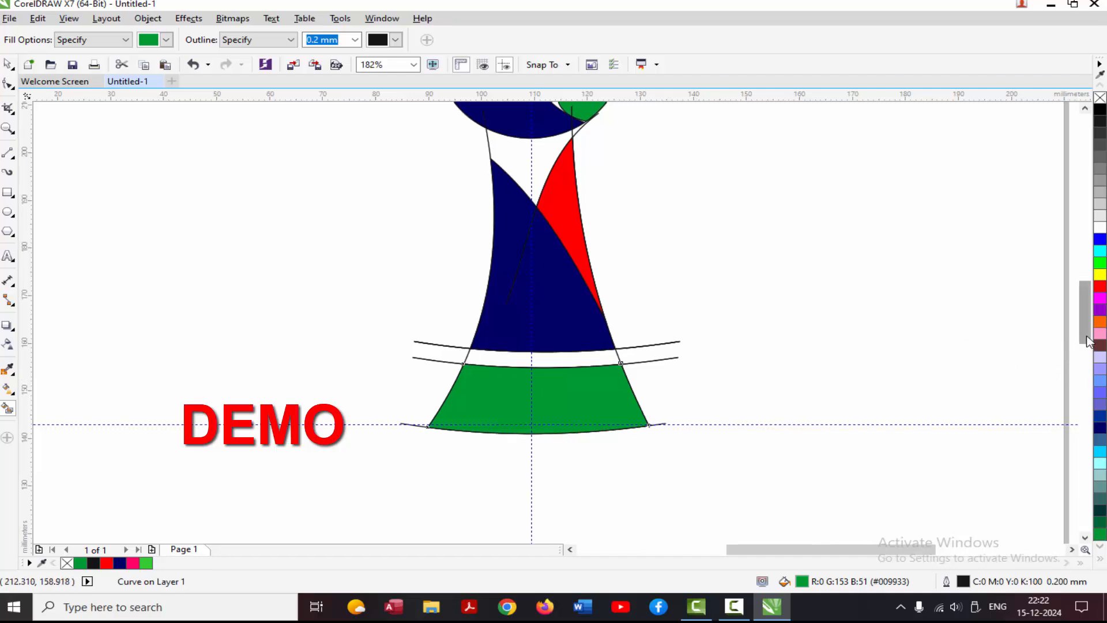
{"action": "left_click", "coordinate": [9, 65]}
{"action": "left_click", "coordinate": [431, 410]}
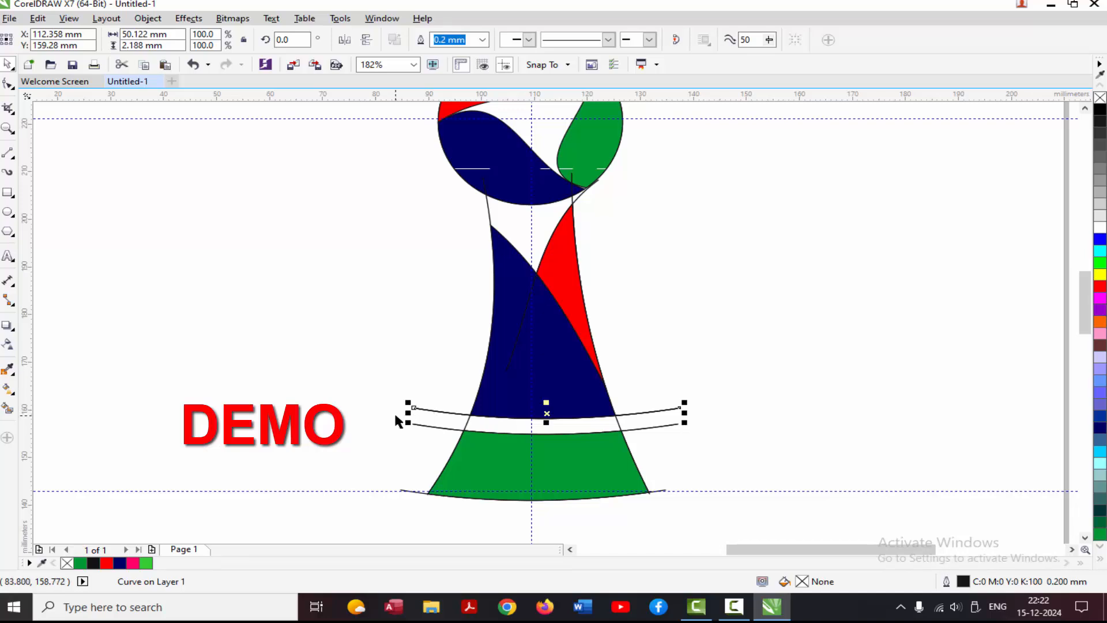
{"action": "left_click", "coordinate": [404, 419]}
{"action": "left_click", "coordinate": [419, 429]}
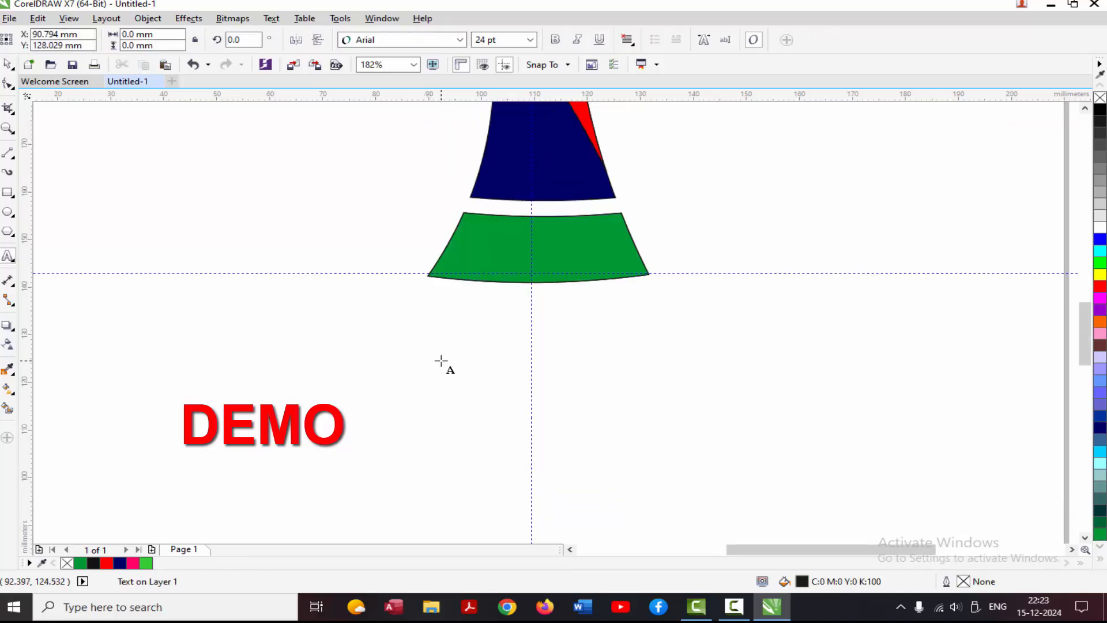
Add the text "2026" in Arial below the base, make it bold and enlarge it to about 46.5 pt.
{"action": "left_click", "coordinate": [441, 361]}
{"action": "type", "text": "2026"}
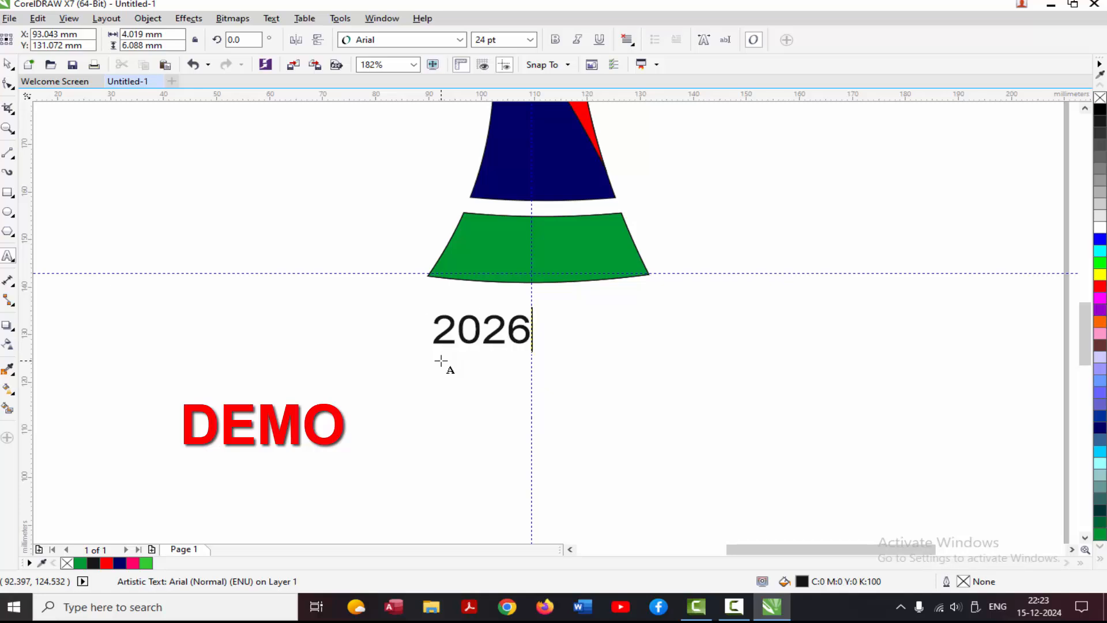
{"action": "key", "text": "Escape"}
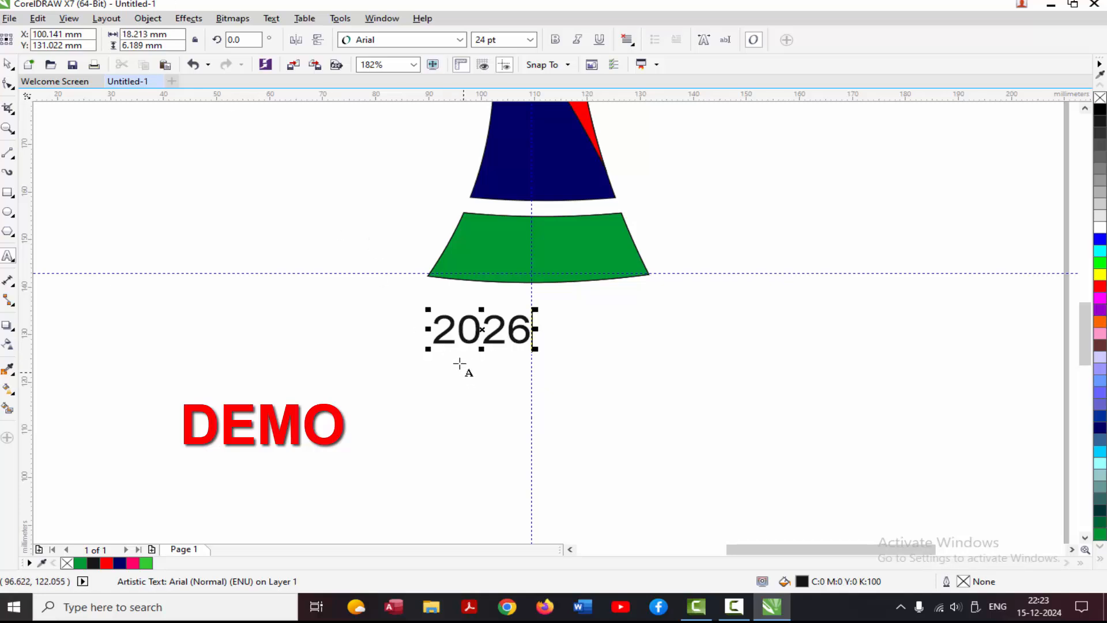
{"action": "left_click_drag", "start_coordinate": [440, 331], "coordinate": [533, 332]}
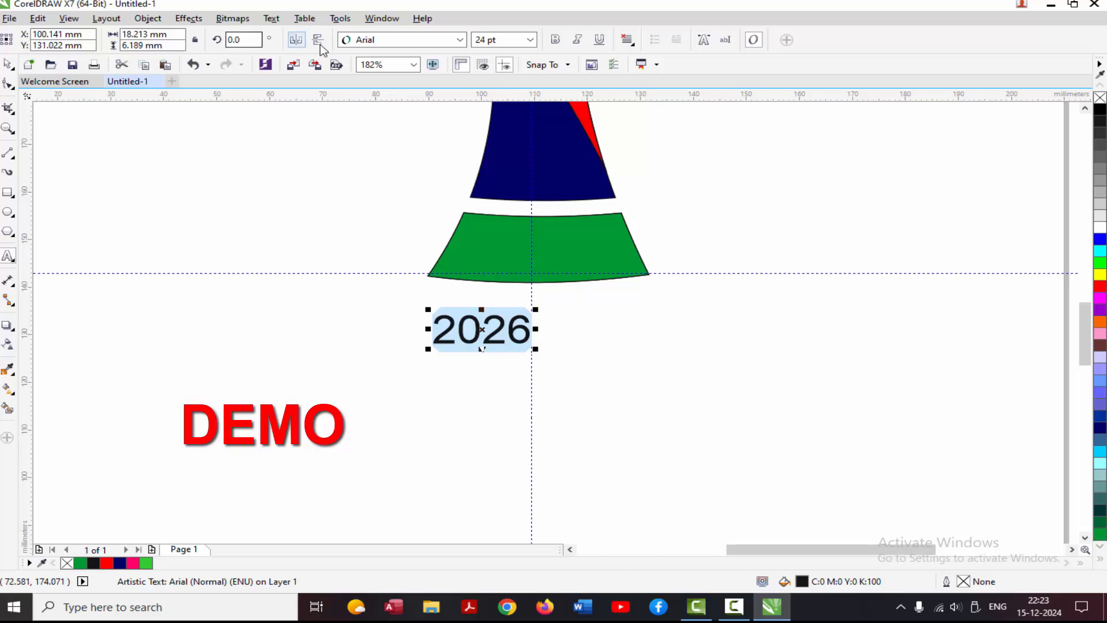
{"action": "left_click", "coordinate": [555, 39]}
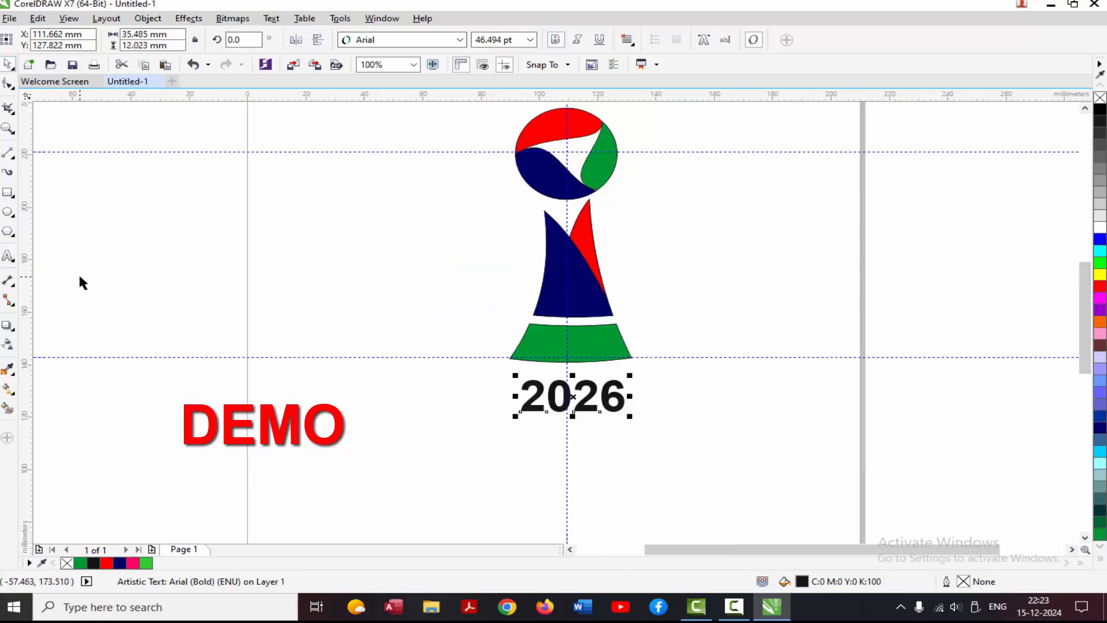
Add the text "FIFA WORLD CUP" in bold Arial at about 31.5 pt just below "2026".
{"action": "left_click", "coordinate": [9, 255]}
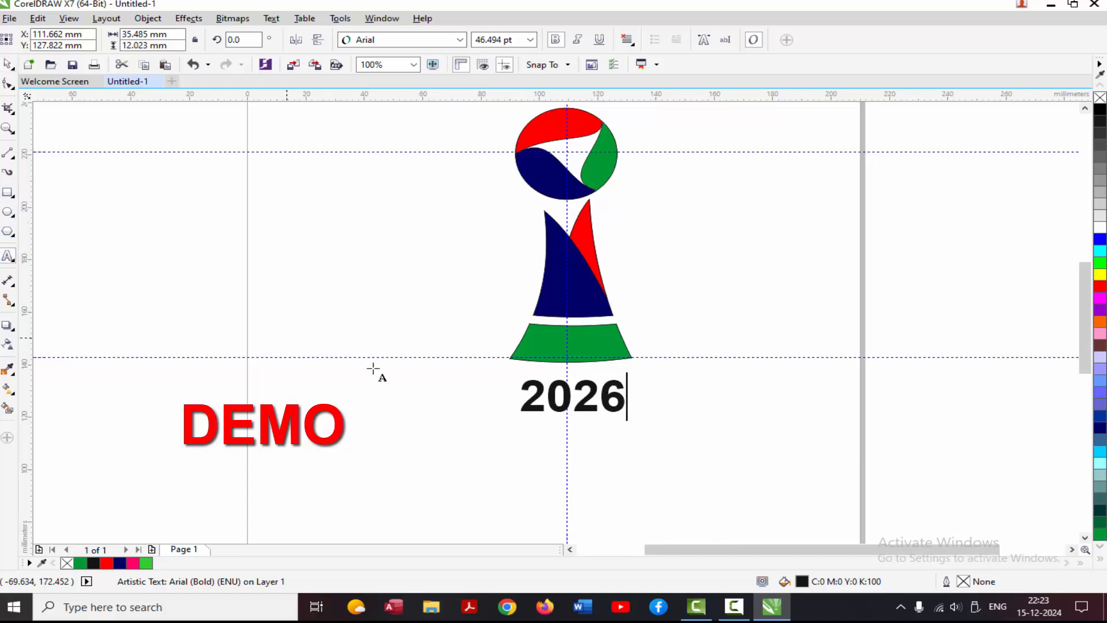
{"action": "left_click", "coordinate": [447, 442]}
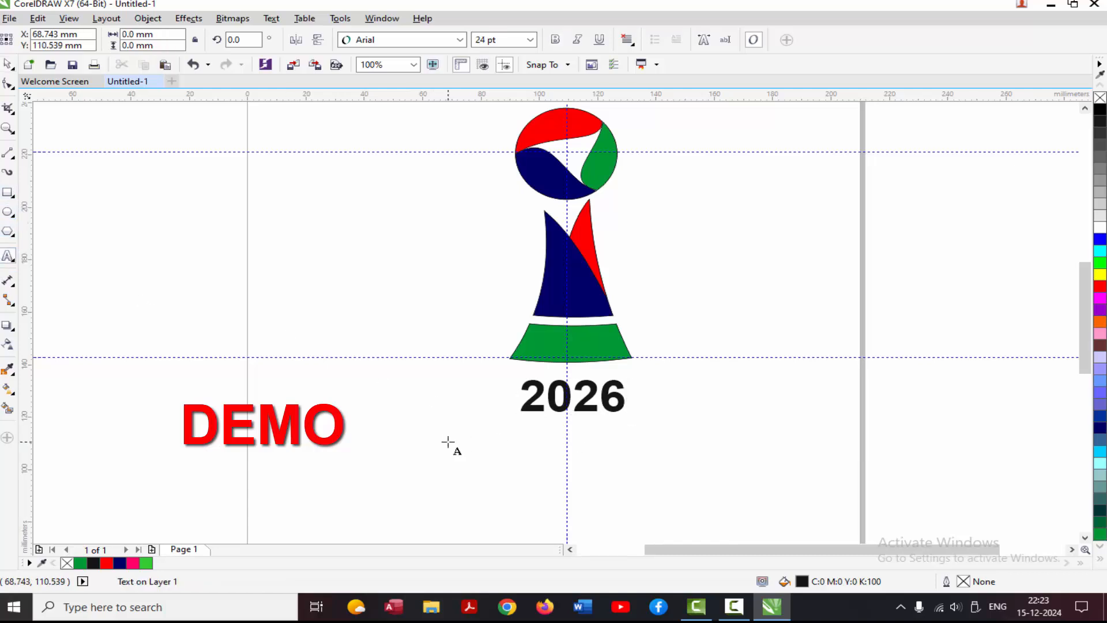
{"action": "type", "text": "FI"}
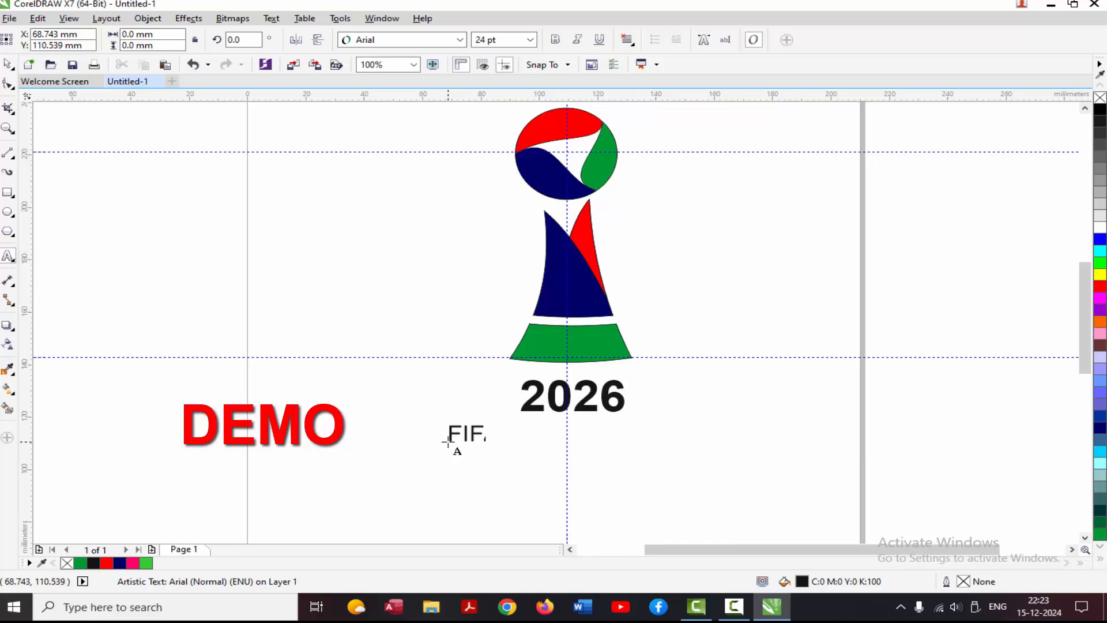
{"action": "type", "text": "FA W"}
{"action": "type", "text": "ORLD CUP"}
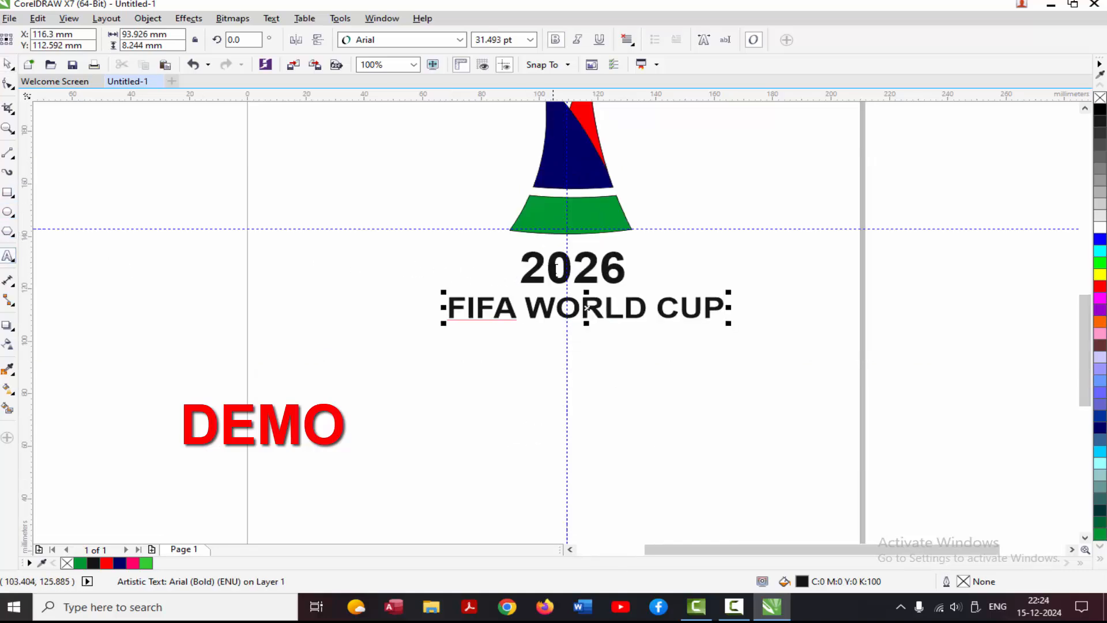
Colour the "20" of the year text red and the "26" blue (#003399).
{"action": "left_click_drag", "start_coordinate": [567, 272], "coordinate": [532, 269]}
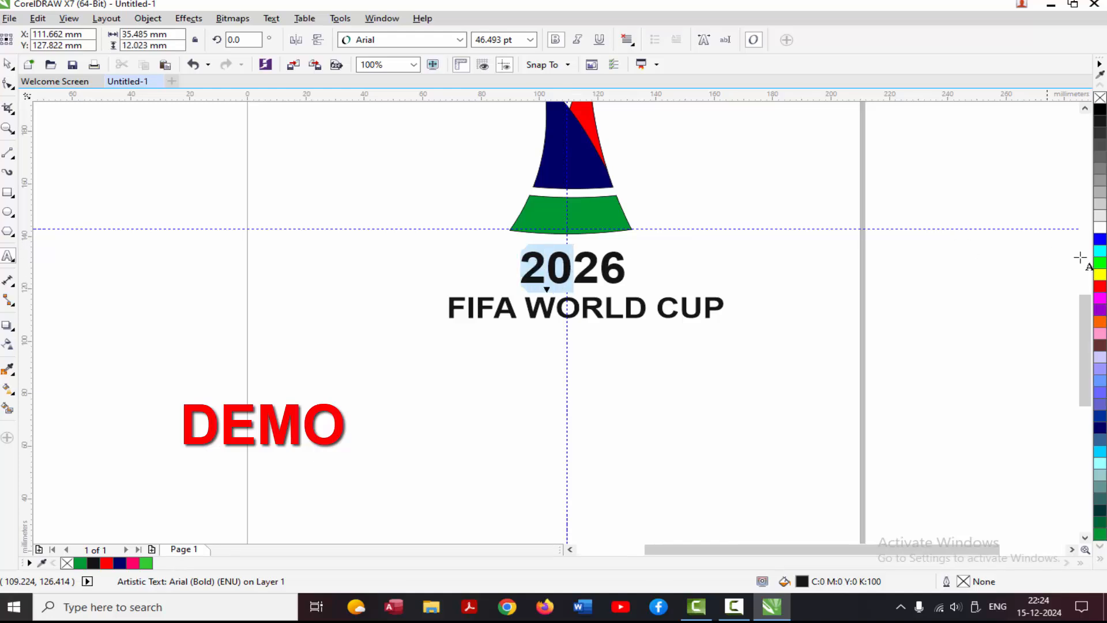
{"action": "left_click", "coordinate": [1100, 286]}
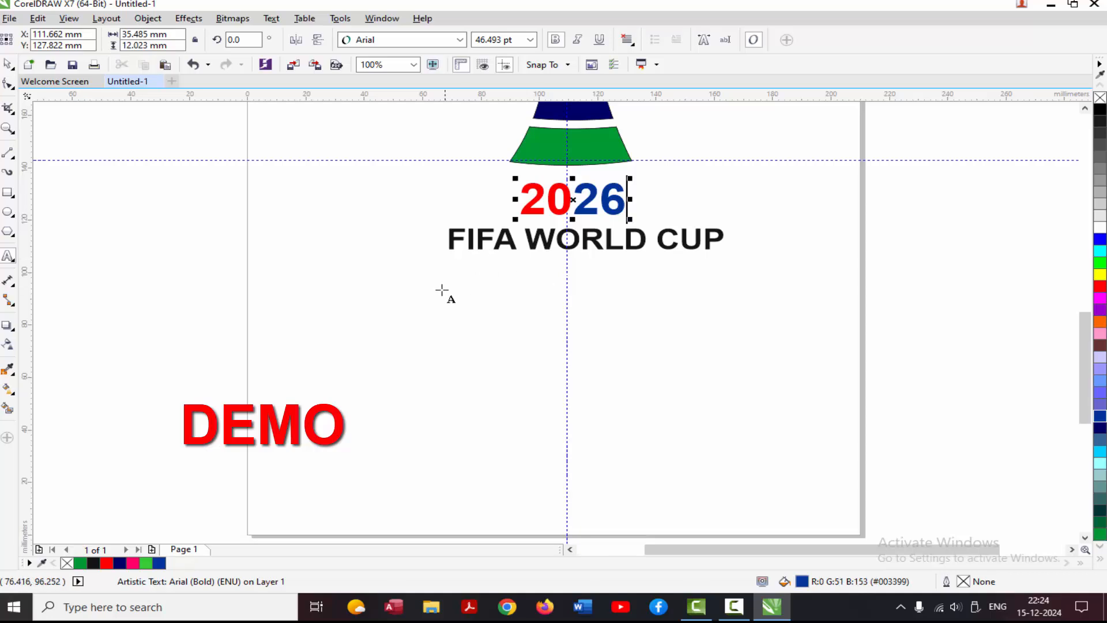
Add a bold line "MEXICO - USA - CANADA" below the title, colouring the country names green, dark blue and red respectively.
{"action": "left_click", "coordinate": [381, 287]}
{"action": "type", "text": "ME"}
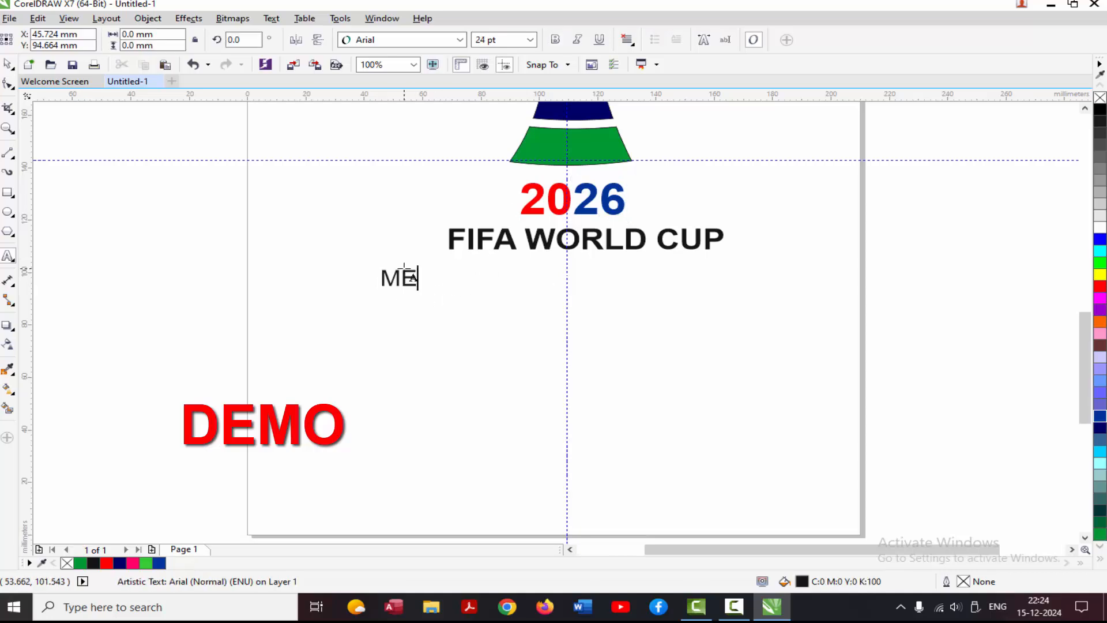
{"action": "type", "text": "XICO - USA - CANADA"}
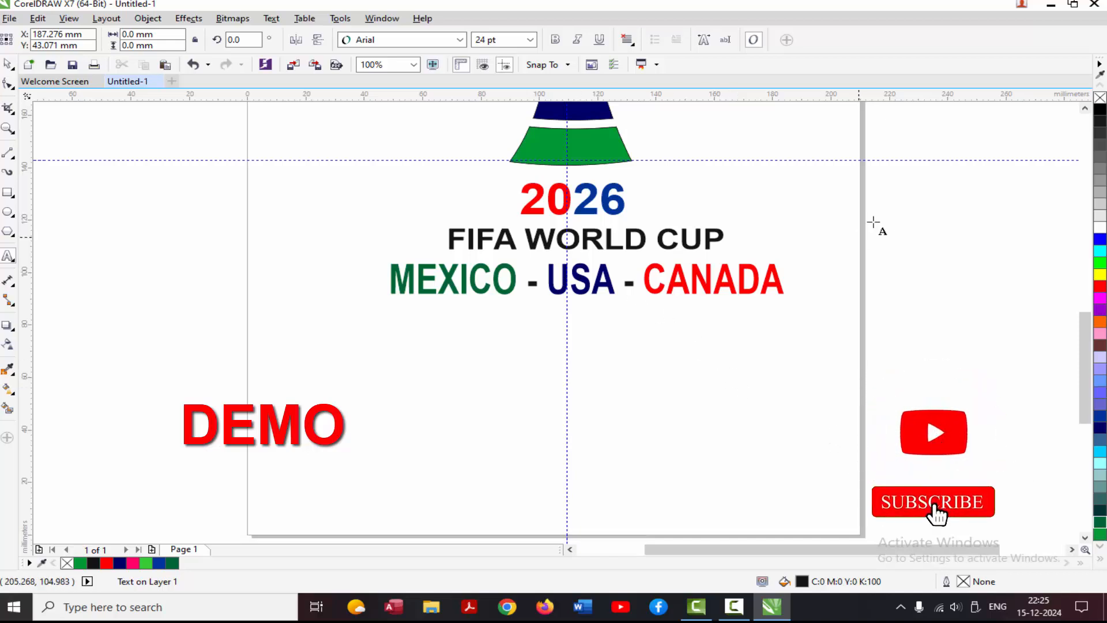
Import the yellow-shirted footballer PNG (2139feeb6211912eb65572c9a4e636f0-removebg-preview.png) from Downloads and place it at the page's right edge beside the logo.
{"action": "scroll", "coordinate": [852, 356], "scroll_direction": "down", "scroll_amount": 1}
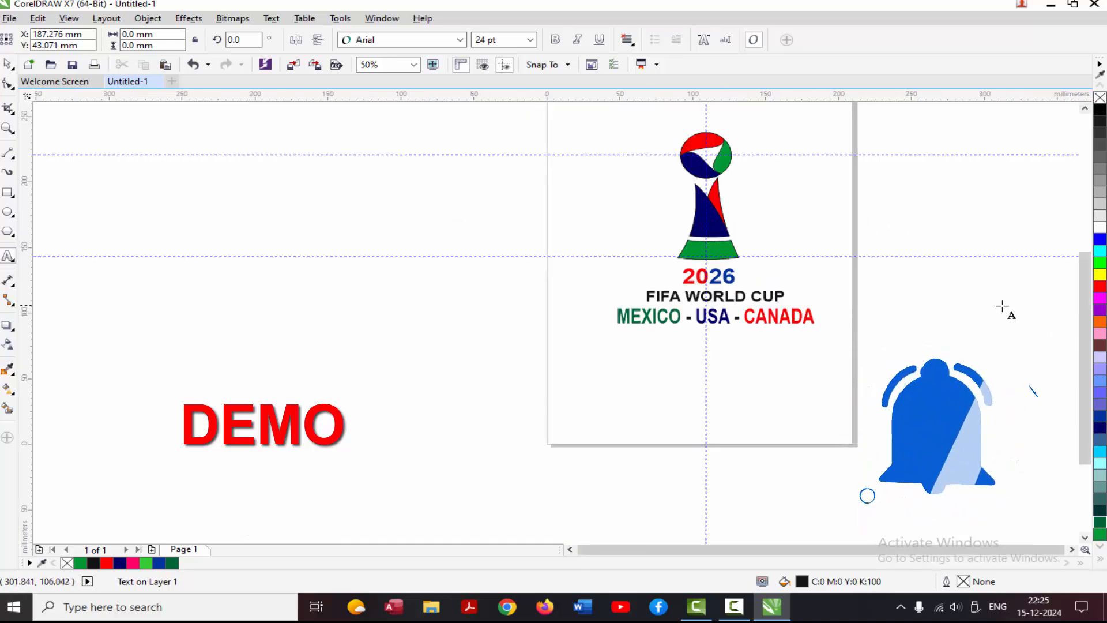
{"action": "left_click", "coordinate": [9, 18]}
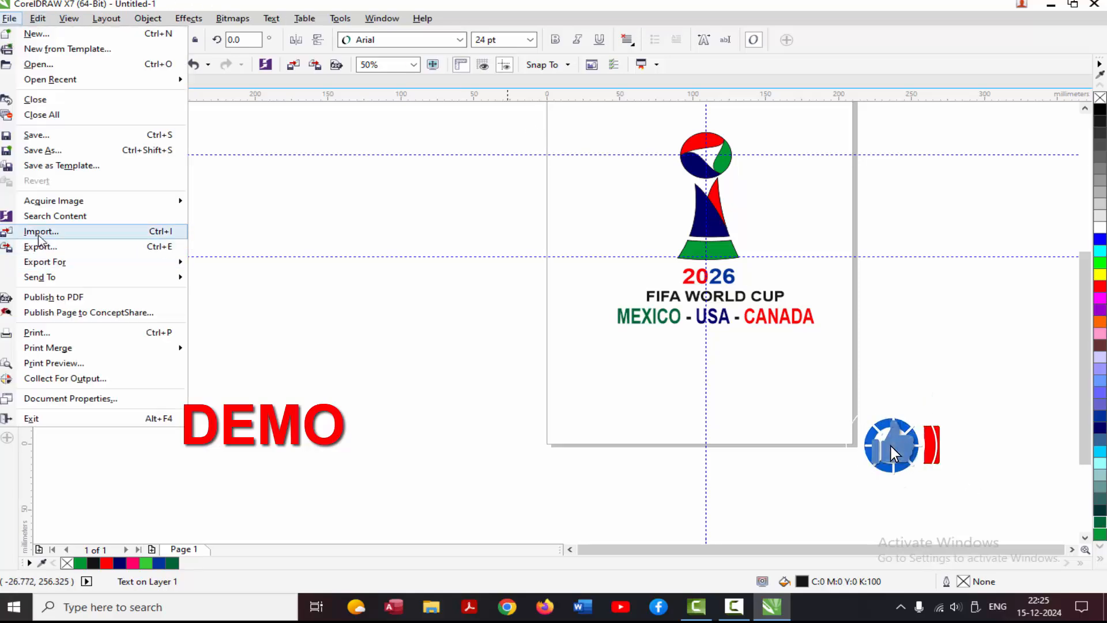
{"action": "left_click", "coordinate": [40, 231]}
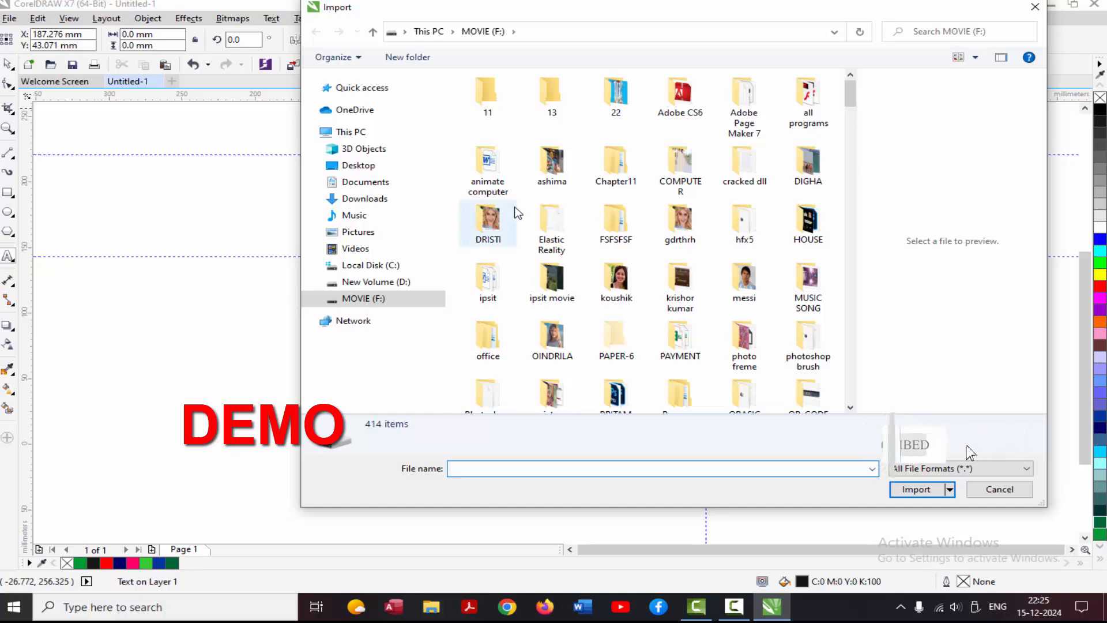
{"action": "left_click", "coordinate": [364, 199]}
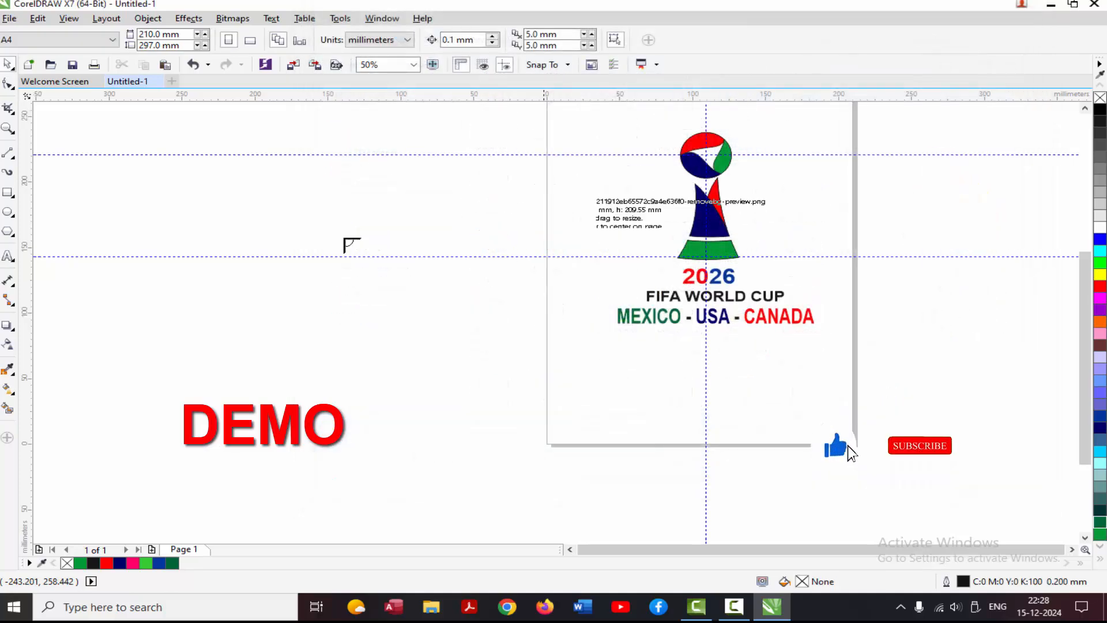
{"action": "left_click", "coordinate": [174, 303]}
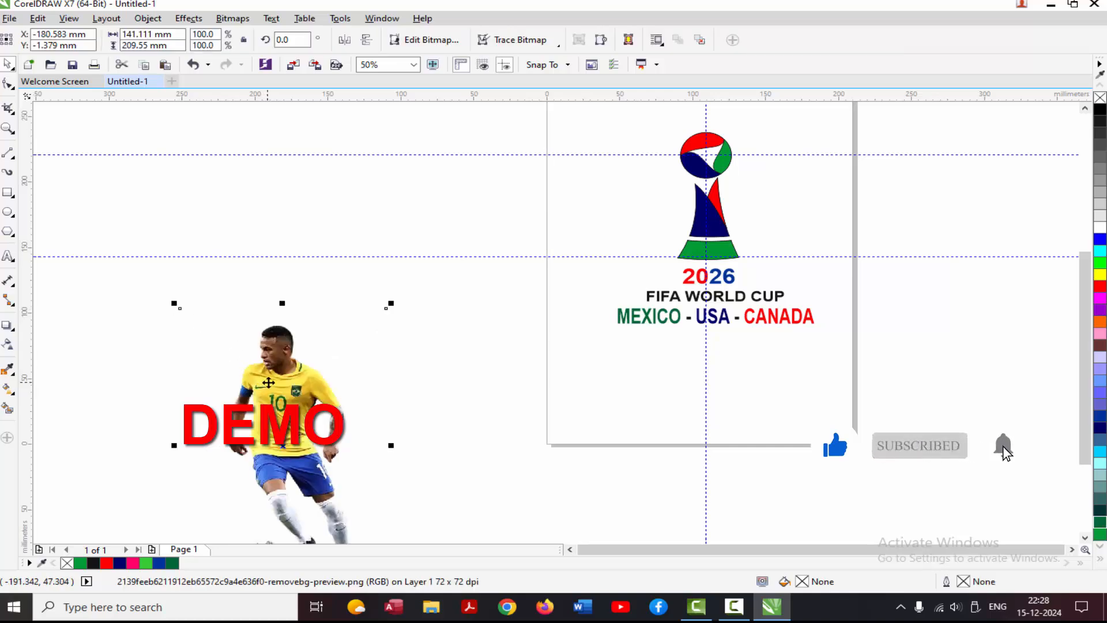
{"action": "left_click_drag", "start_coordinate": [224, 345], "coordinate": [874, 279]}
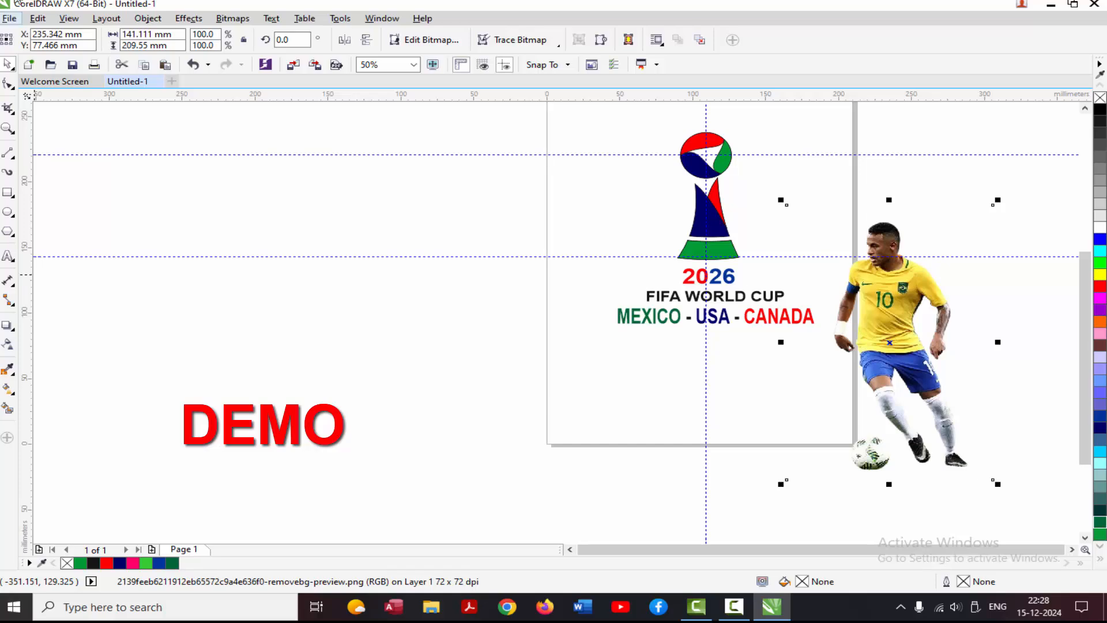
Import three footballer PNGs from Downloads: 5XXY3ETGBBOXNBFC3DDEQYXCNM-removebg-preview.png, the cristiano-ronaldo-soccer file and 281550-removebg-preview.png.
{"action": "left_click", "coordinate": [10, 18]}
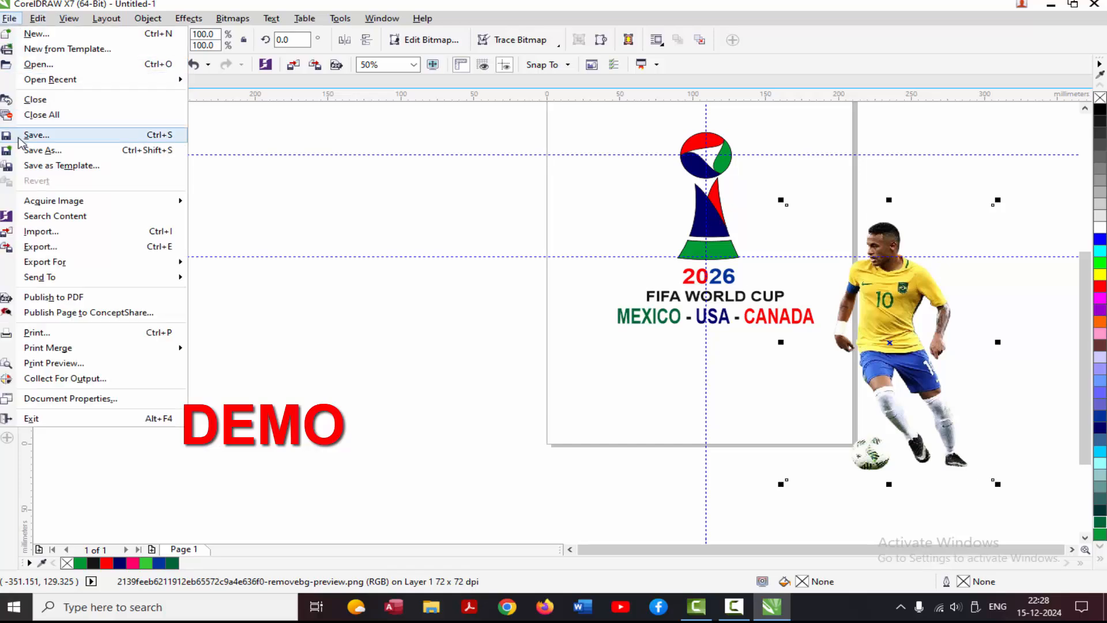
{"action": "left_click", "coordinate": [44, 237]}
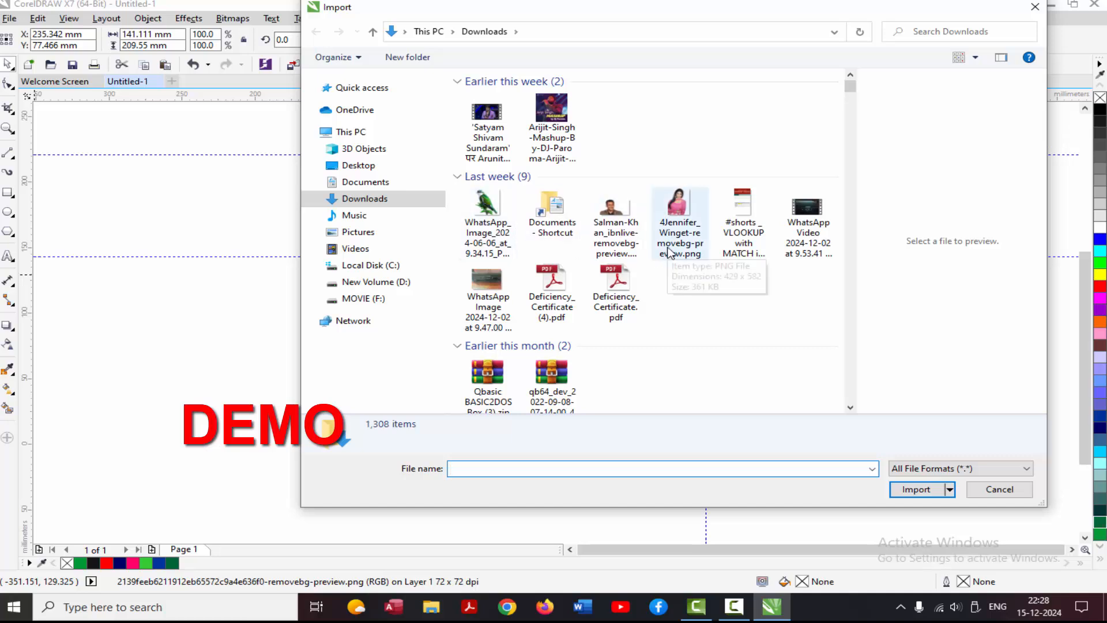
{"action": "scroll", "coordinate": [672, 257], "scroll_direction": "down", "scroll_amount": 4}
{"action": "left_click", "coordinate": [681, 286]}
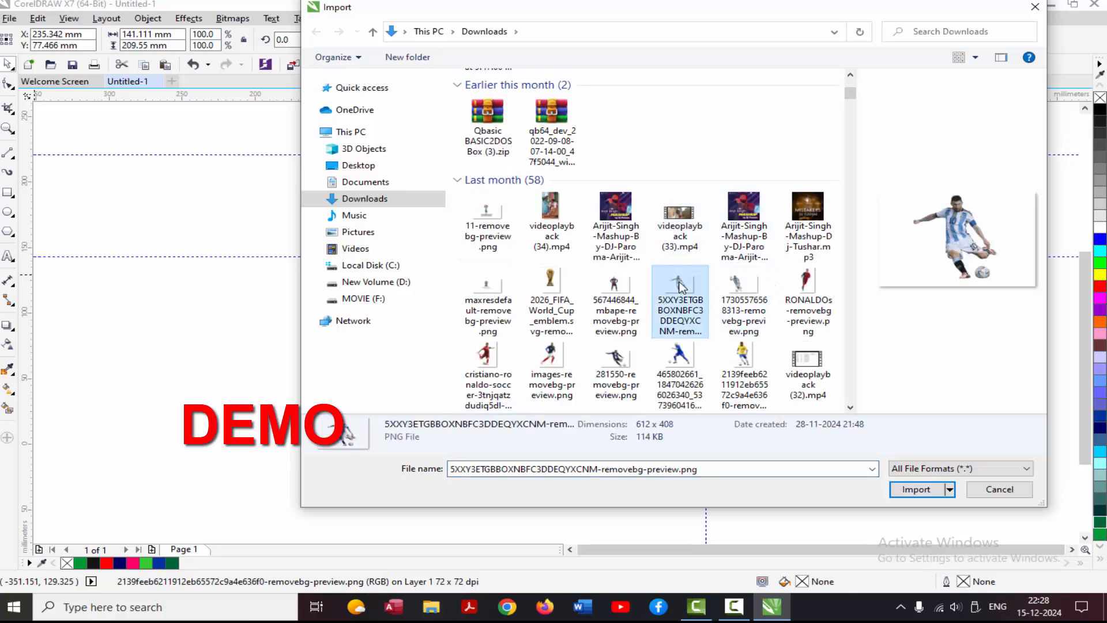
{"action": "left_click", "coordinate": [487, 361], "text": "ctrl"}
{"action": "left_click", "coordinate": [622, 364], "text": "ctrl"}
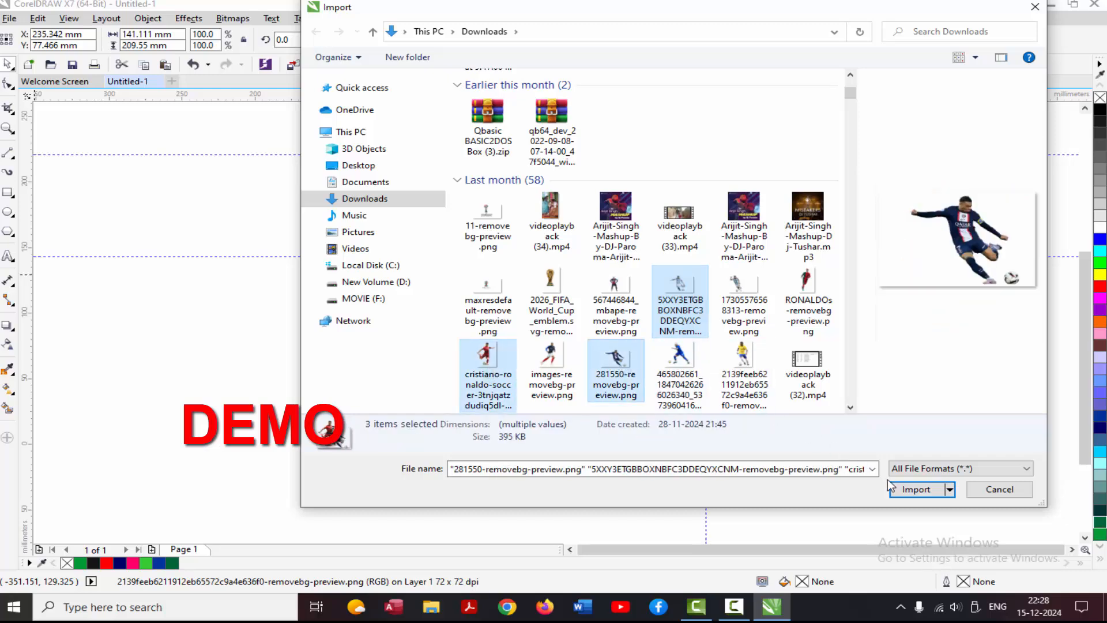
{"action": "left_click", "coordinate": [917, 489]}
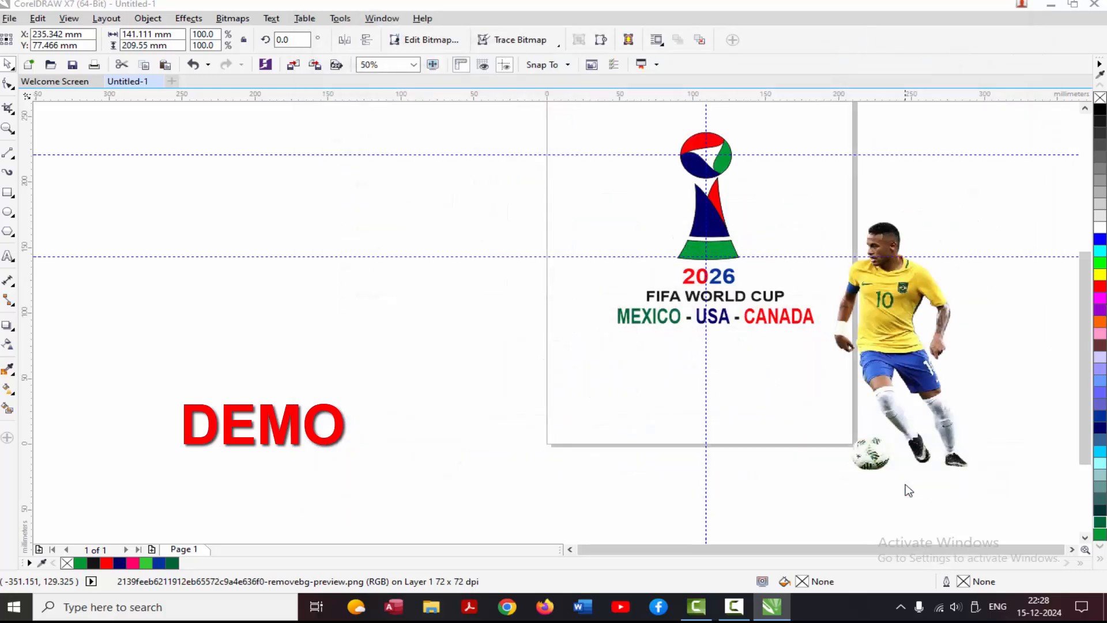
Place the striped-shirt footballer left of the page, the red-shirted one right of the page and the dark-blue one below it at original size.
{"action": "left_click", "coordinate": [337, 236]}
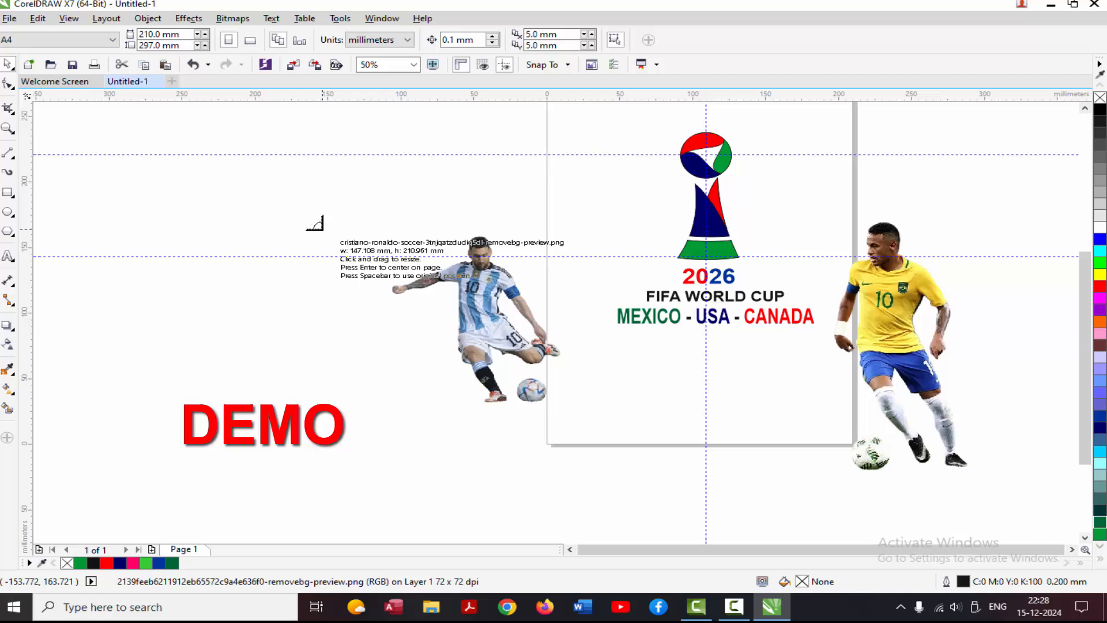
{"action": "left_click", "coordinate": [898, 157]}
{"action": "left_click", "coordinate": [550, 452]}
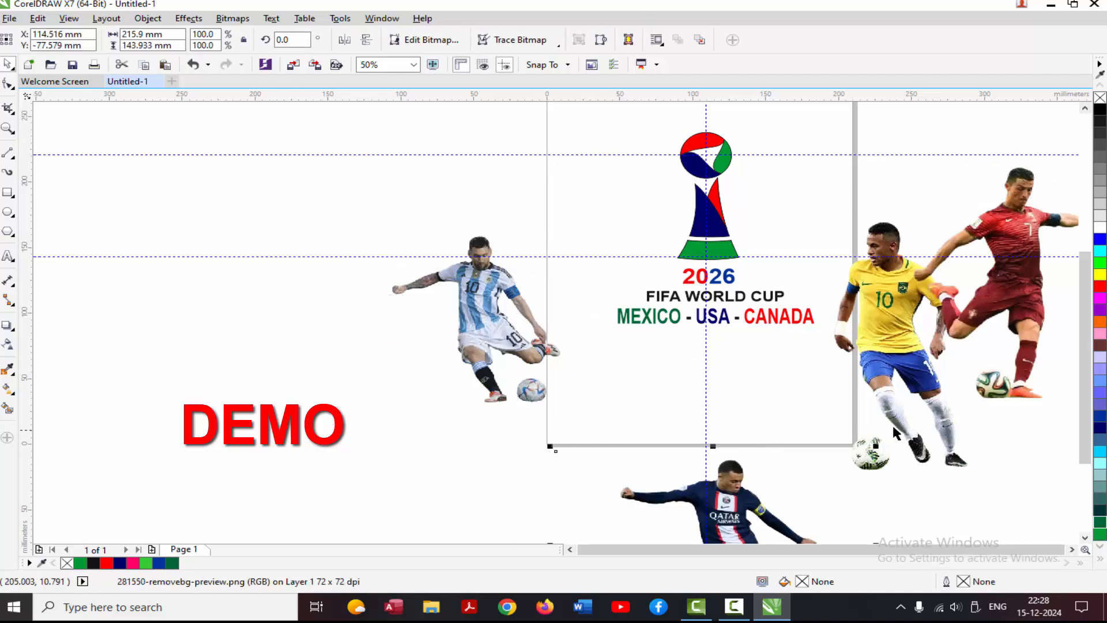
Arrange the footballers around the logo: striped upper left, red upper right, dark blue lower left and yellow lower right.
{"action": "scroll", "coordinate": [884, 408], "scroll_direction": "down", "scroll_amount": 1}
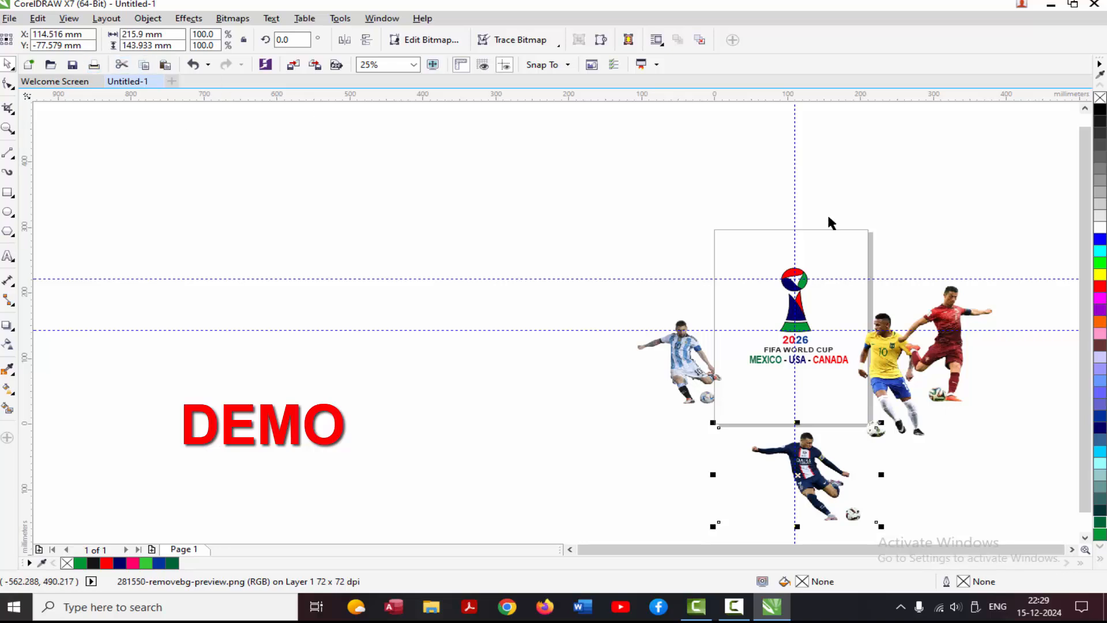
{"action": "left_click", "coordinate": [1074, 550]}
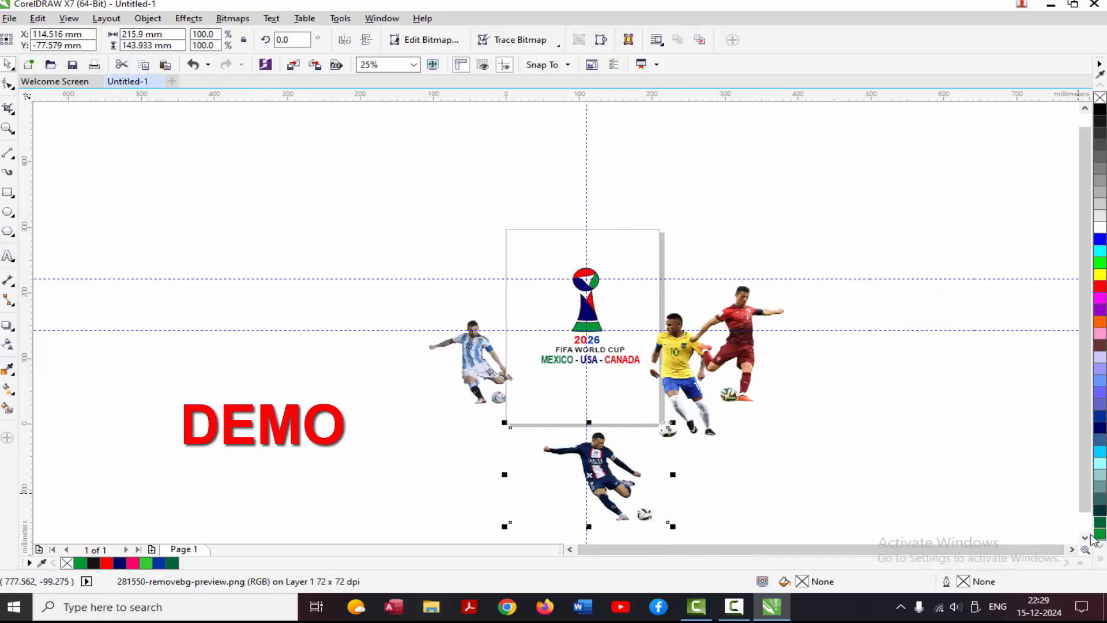
{"action": "left_click", "coordinate": [1088, 537]}
{"action": "left_click_drag", "start_coordinate": [742, 297], "coordinate": [659, 232]}
{"action": "left_click_drag", "start_coordinate": [481, 319], "coordinate": [522, 253]}
{"action": "left_click_drag", "start_coordinate": [595, 437], "coordinate": [525, 358]}
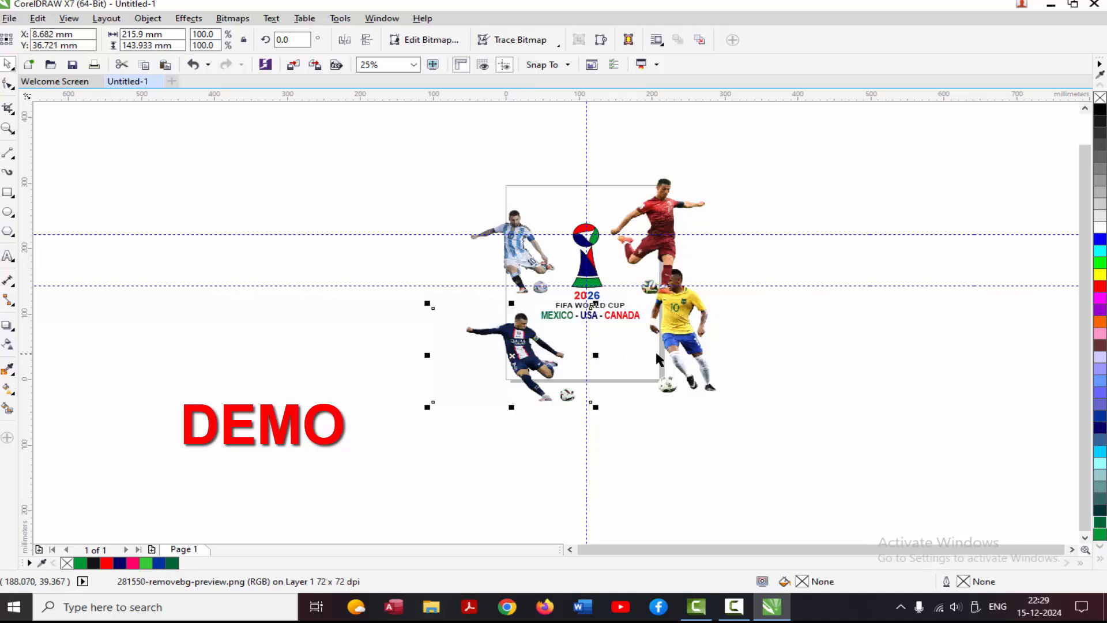
{"action": "left_click_drag", "start_coordinate": [682, 344], "coordinate": [685, 362]}
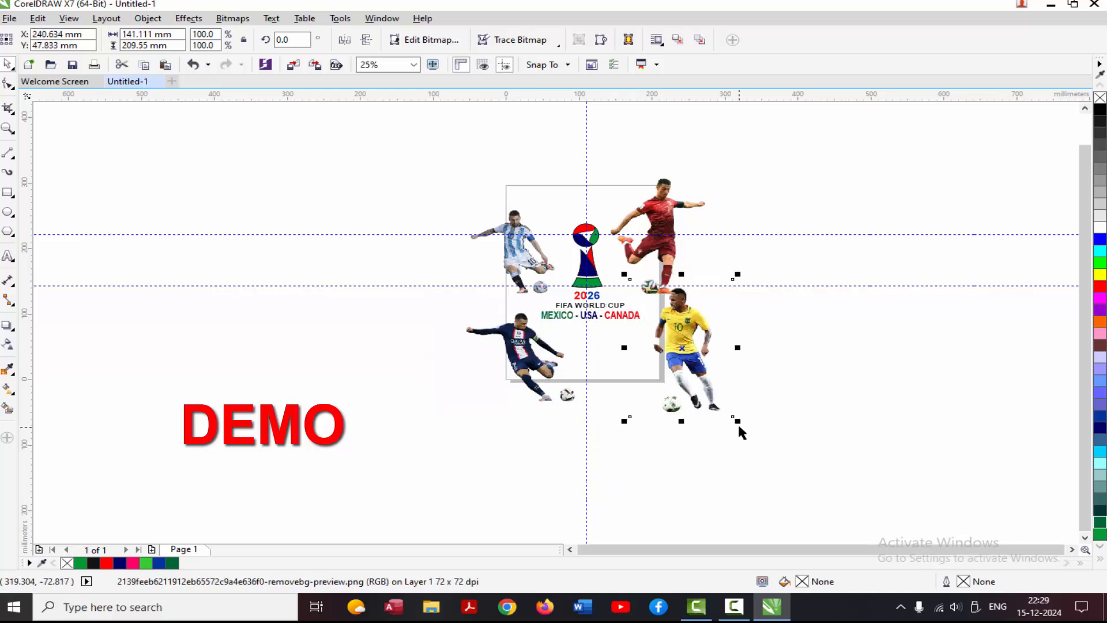
Scale the footballers down around the logo, with yellow at about 58%, red at about 57% and dark blue at about 78%.
{"action": "left_click_drag", "start_coordinate": [738, 420], "coordinate": [690, 358]}
{"action": "scroll", "coordinate": [630, 315], "scroll_direction": "up", "scroll_amount": 2}
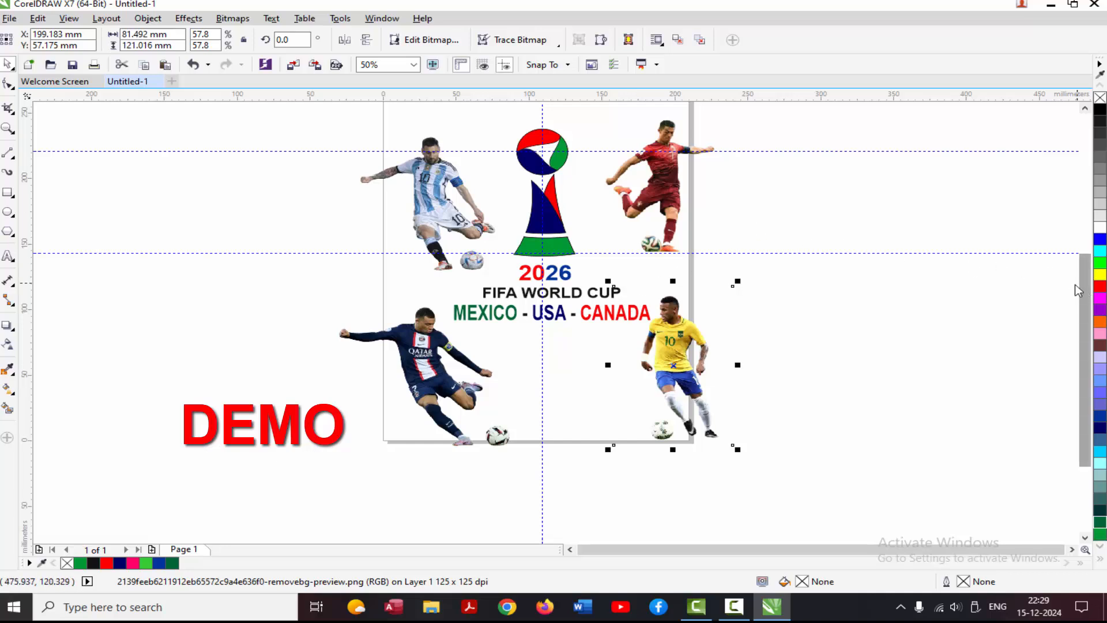
Shift the red-shirted footballer slightly down and left, and fine-tune the positions of the yellow-shirted and dark-blue footballers beside the text.
{"action": "left_click_drag", "start_coordinate": [1083, 288], "coordinate": [1083, 287]}
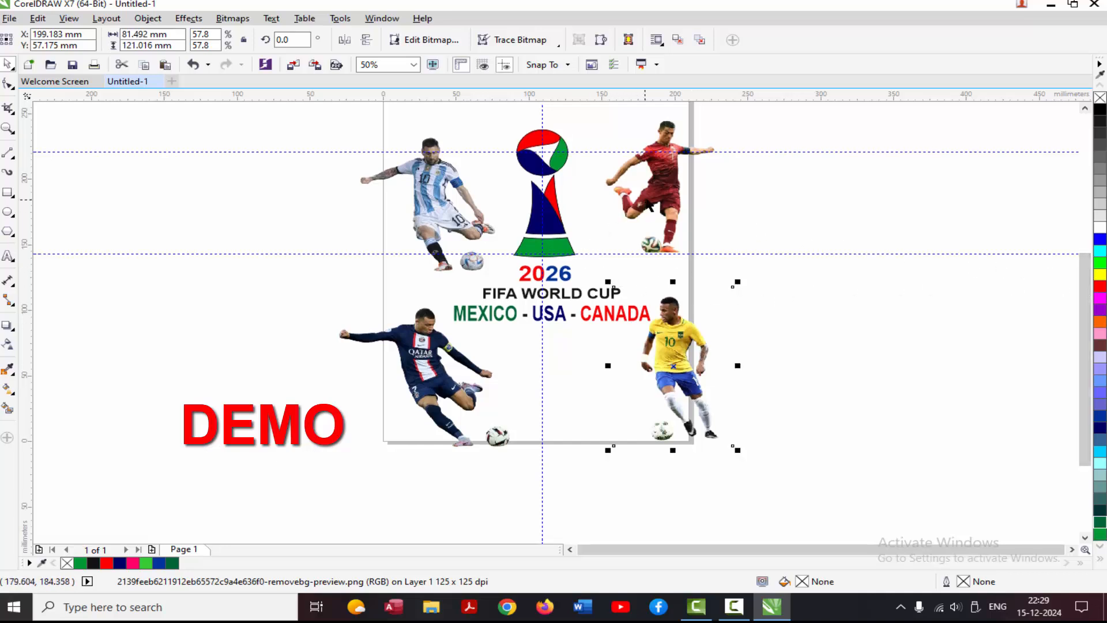
{"action": "left_click_drag", "start_coordinate": [655, 199], "coordinate": [646, 208]}
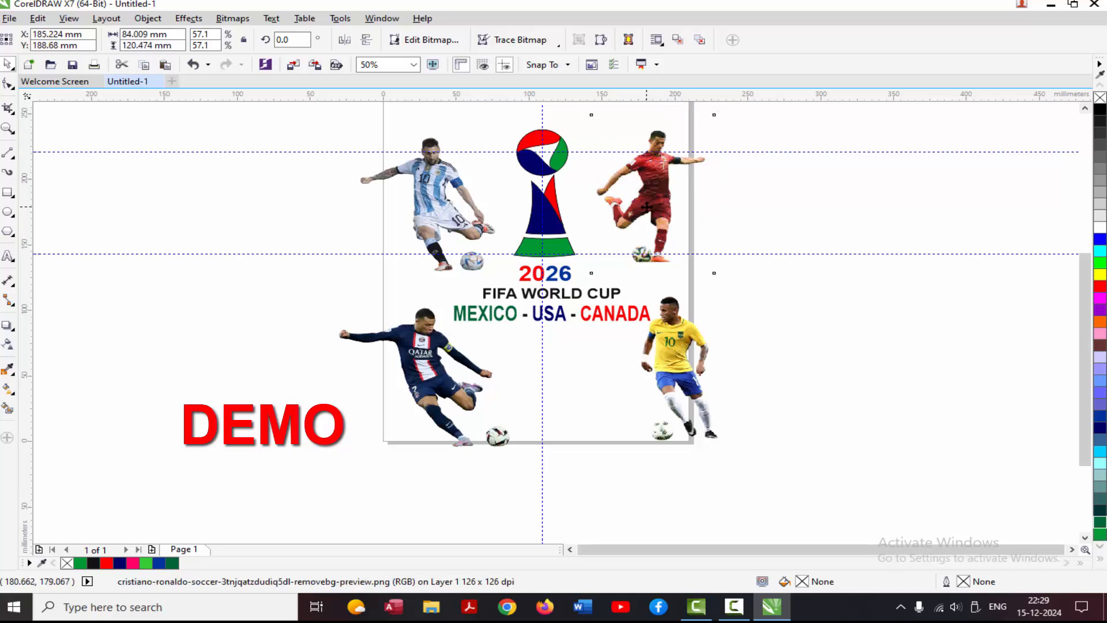
{"action": "left_click_drag", "start_coordinate": [675, 398], "coordinate": [675, 400]}
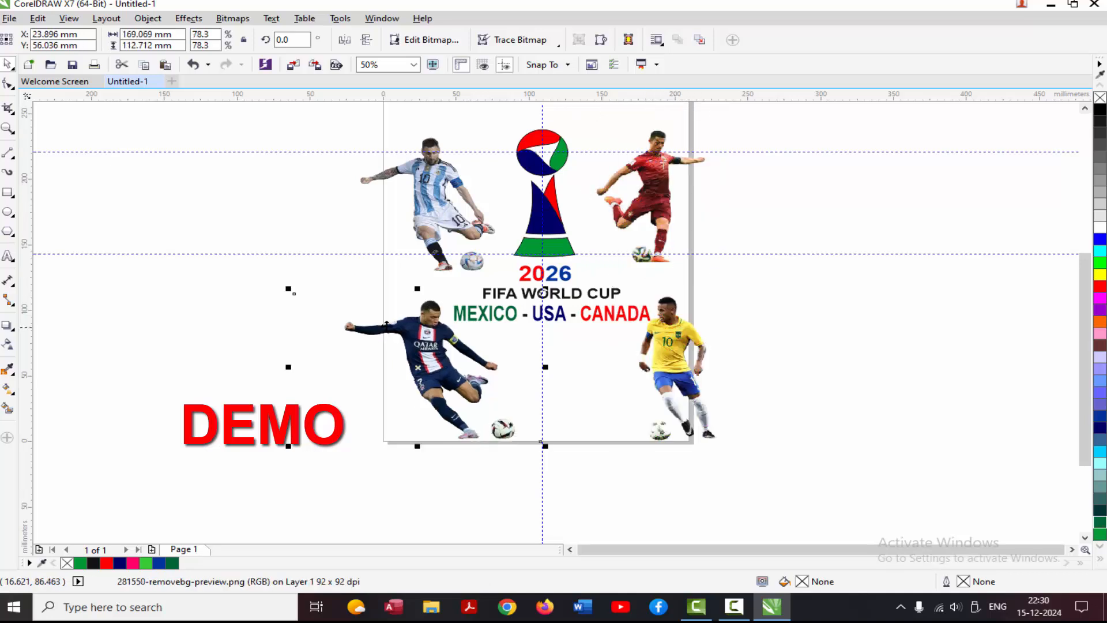
{"action": "left_click", "coordinate": [212, 259]}
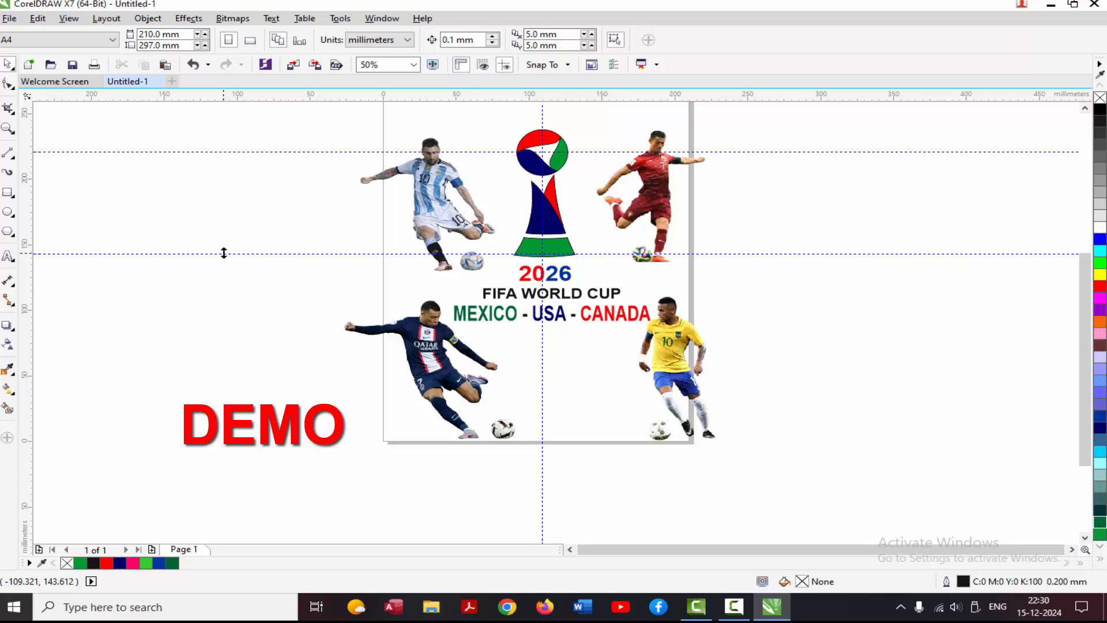